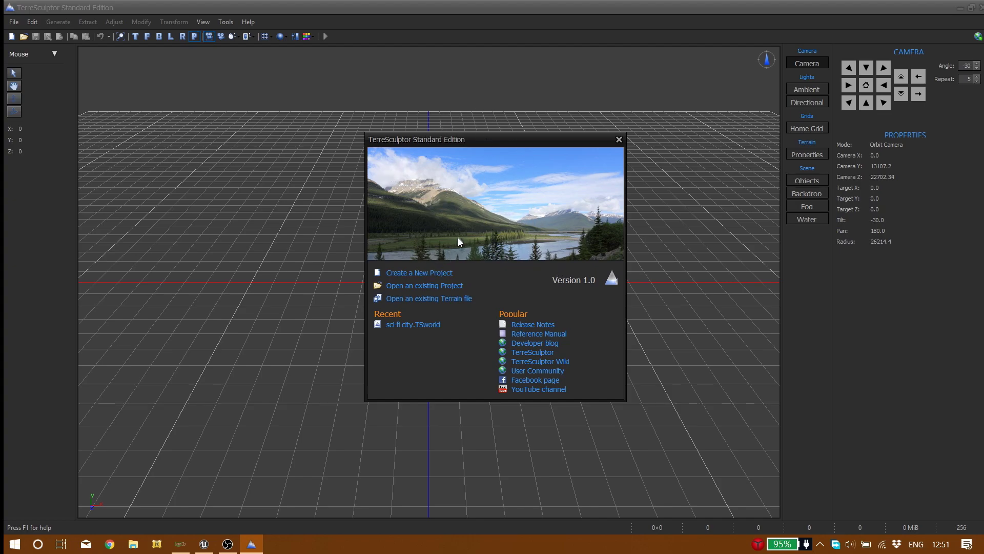
Step: Create a new project with a 2017 × 2017 datamap, keeping the fill value at 50
click(431, 276)
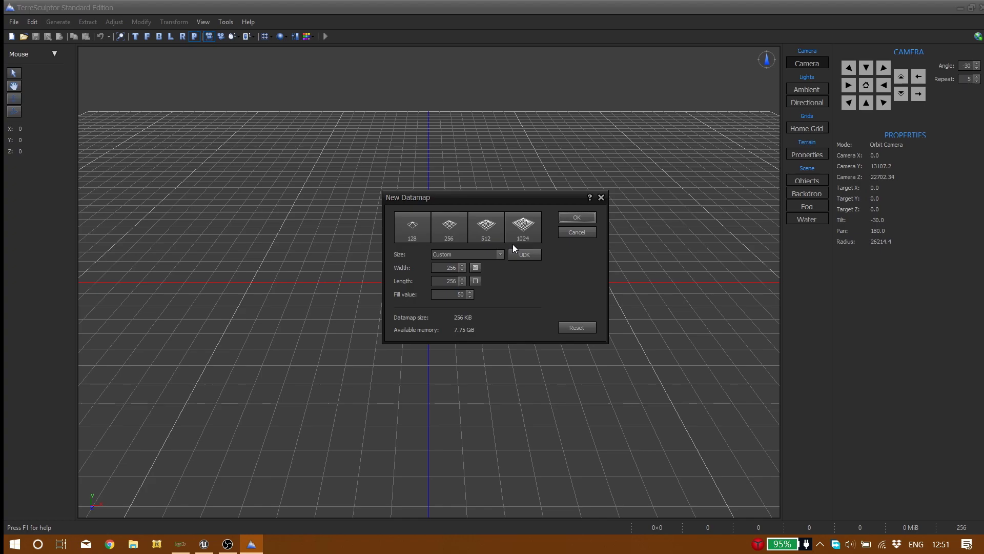
click(499, 256)
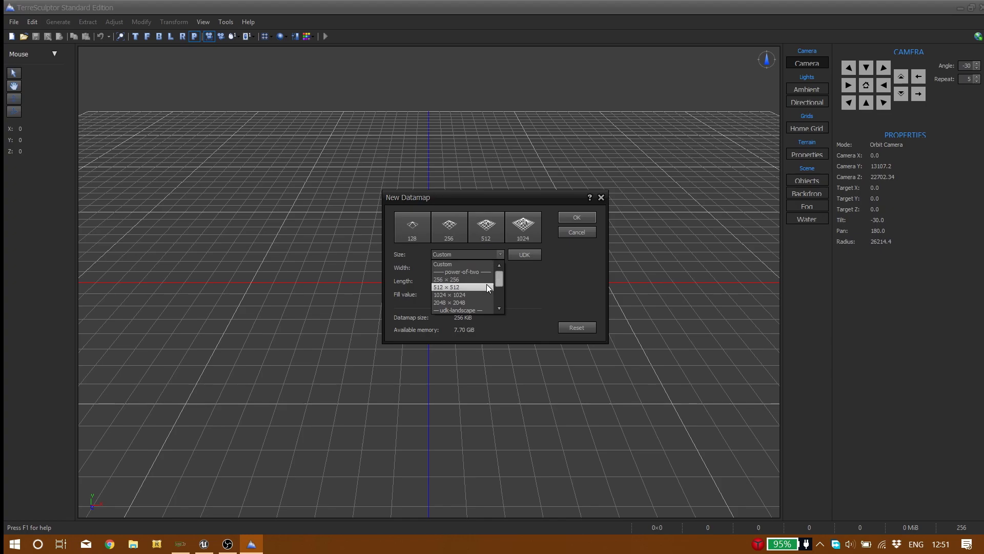
scroll(475, 290, down, 3)
scroll(473, 299, up, 3)
scroll(472, 303, down, 3)
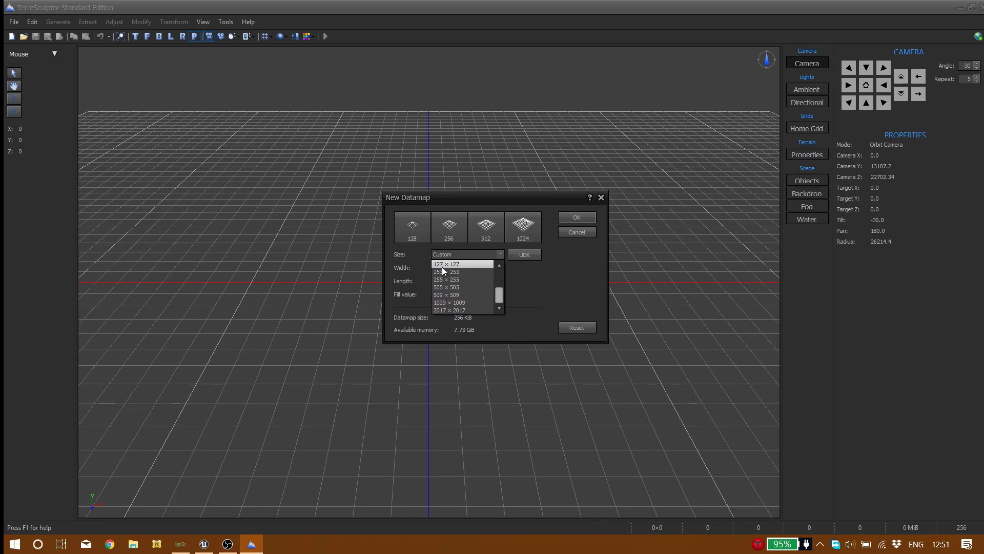
click(469, 308)
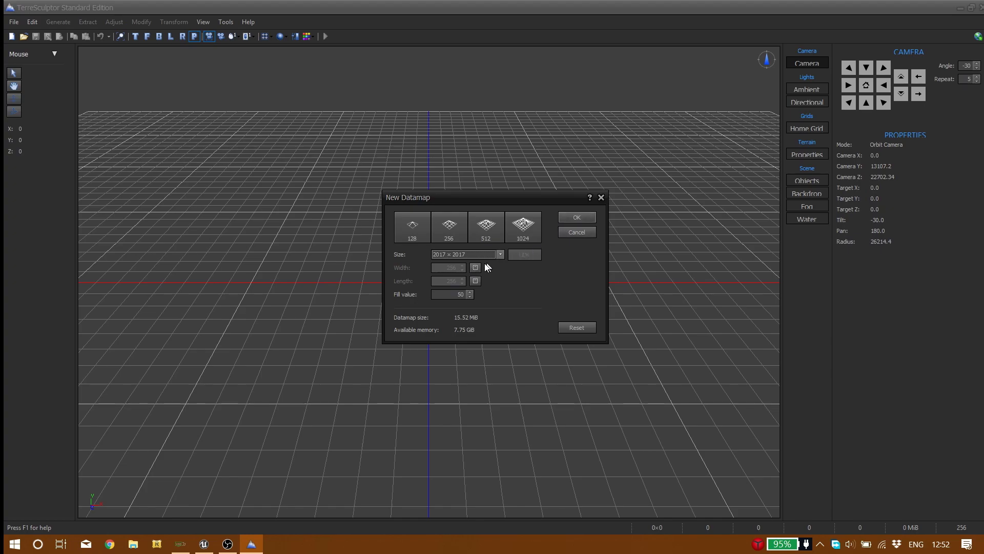
click(572, 217)
Step: Zoom out and orbit the camera around the flat terrain to examine its extent and edges
scroll(580, 210, down, 3)
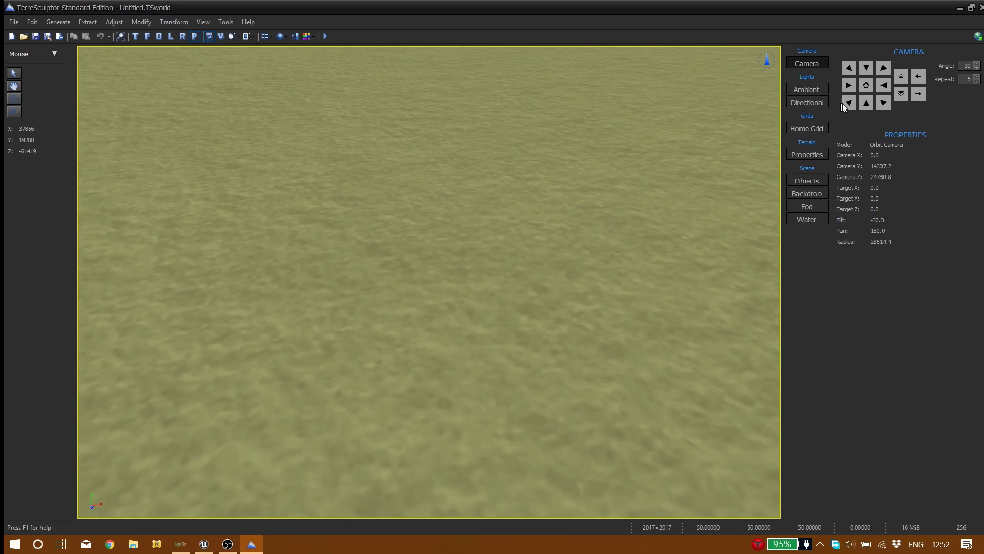
click(901, 94)
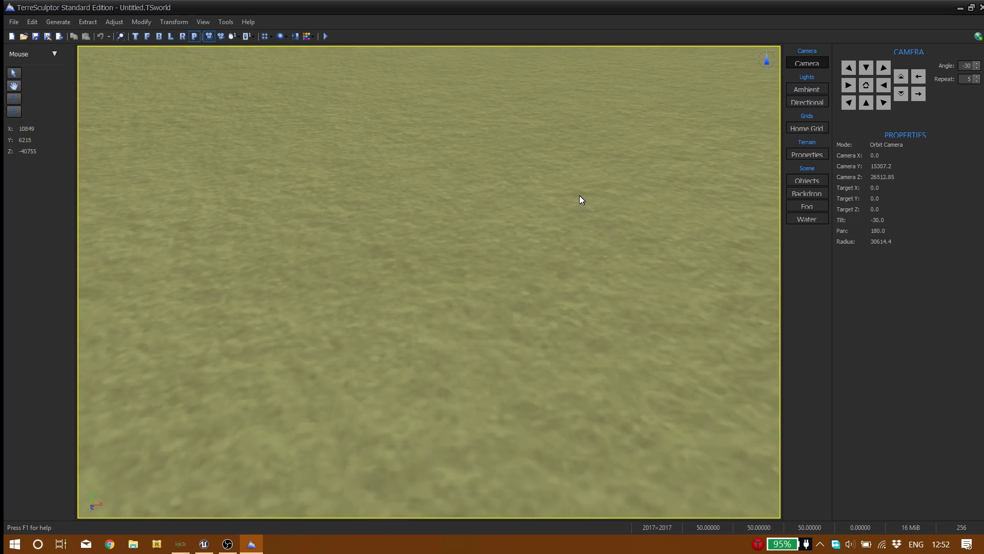
scroll(580, 198, down, 10)
scroll(581, 220, down, 4)
middle_drag(584, 255, 627, 224)
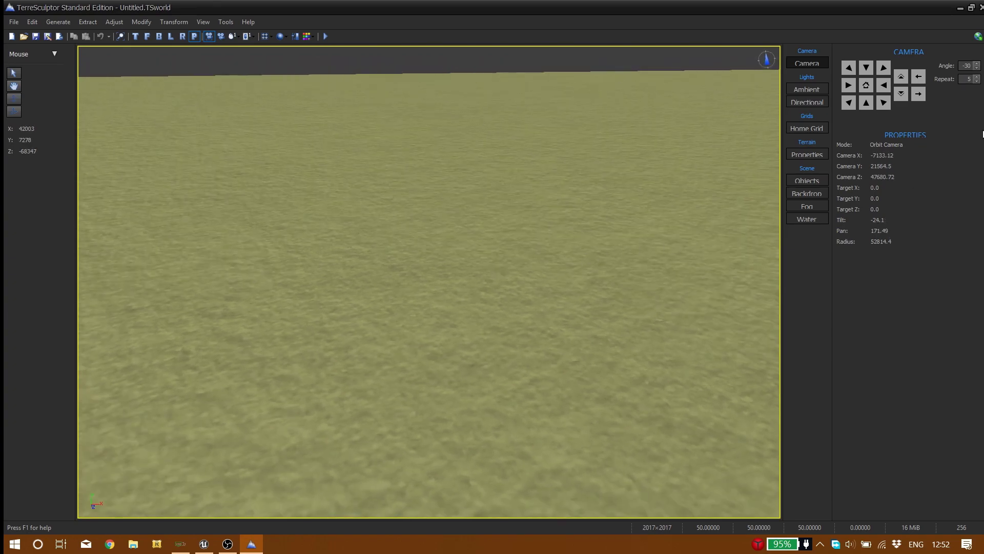
click(901, 94)
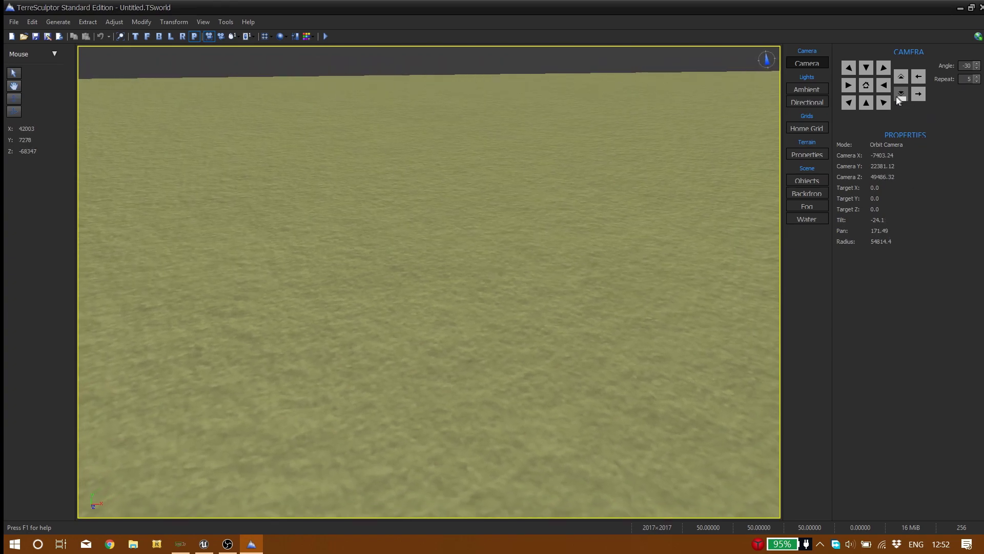
click(866, 102)
click(902, 94)
middle_drag(613, 183, 610, 177)
scroll(609, 194, down, 10)
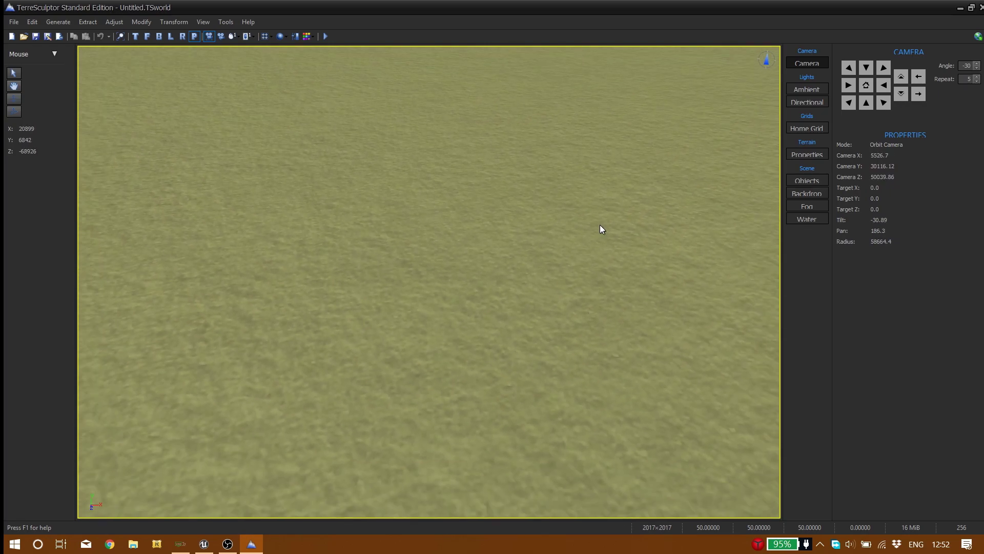
scroll(602, 229, down, 10)
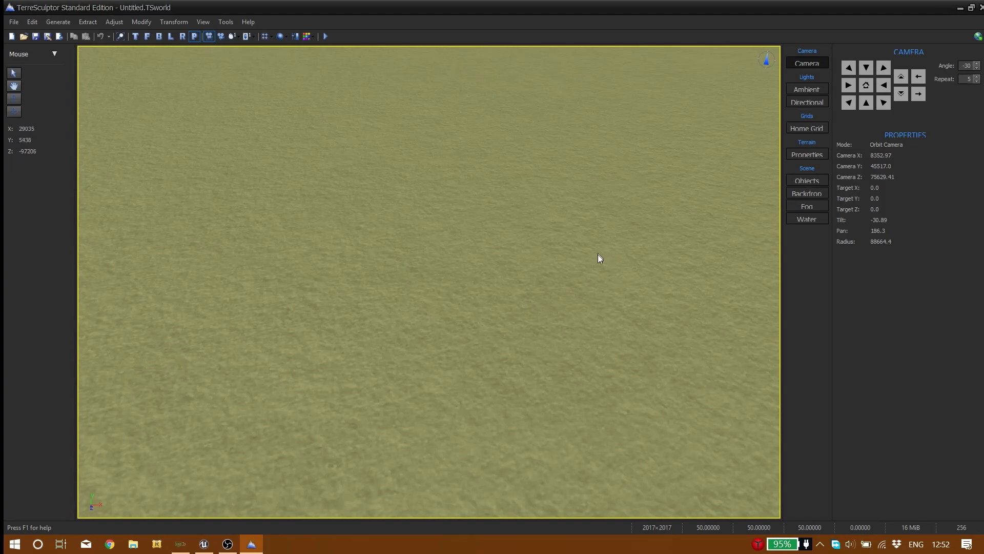
scroll(600, 258, down, 10)
scroll(602, 260, down, 10)
middle_drag(615, 232, 642, 226)
scroll(646, 223, down, 6)
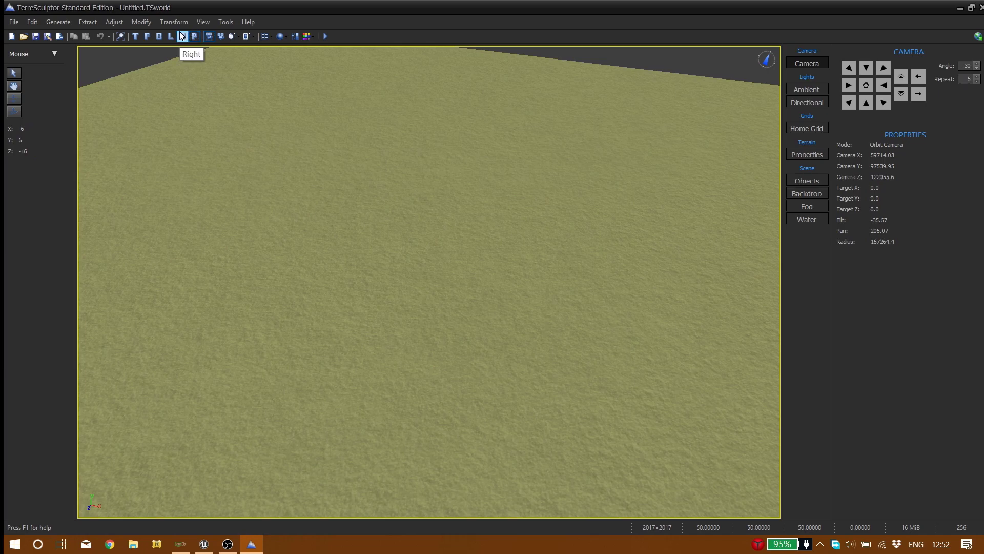
Step: Review the Dimensions and the Ruler and Units settings, keeping them as they are
click(225, 22)
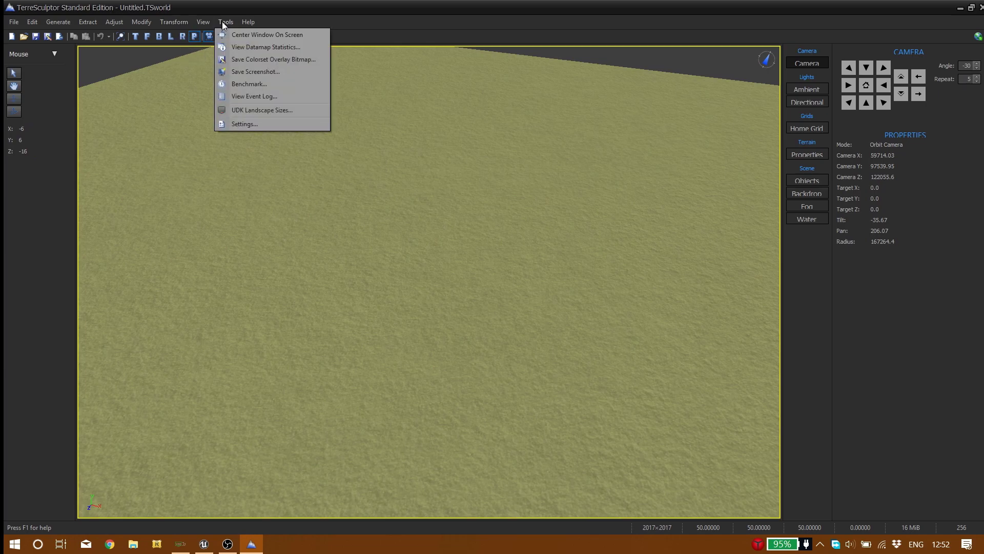
click(255, 123)
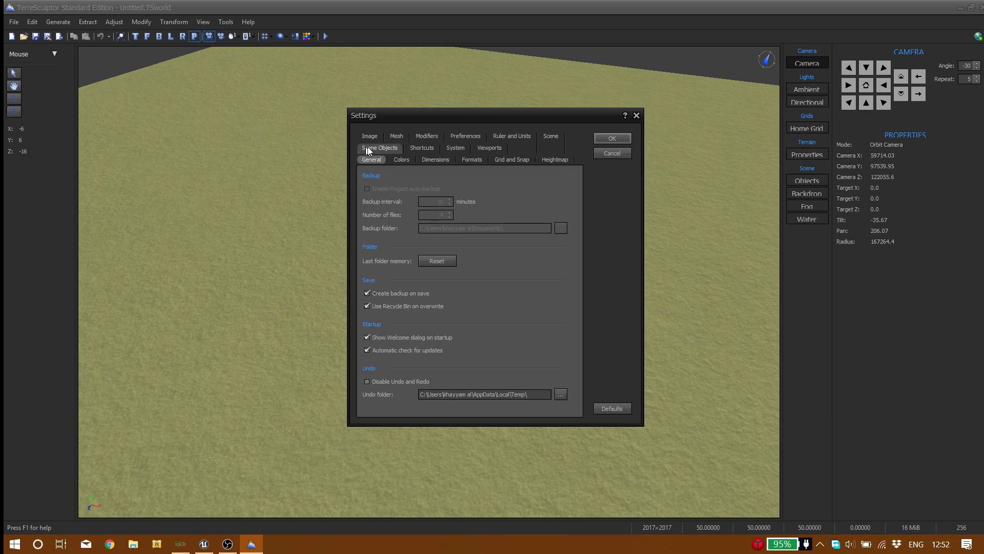
click(433, 159)
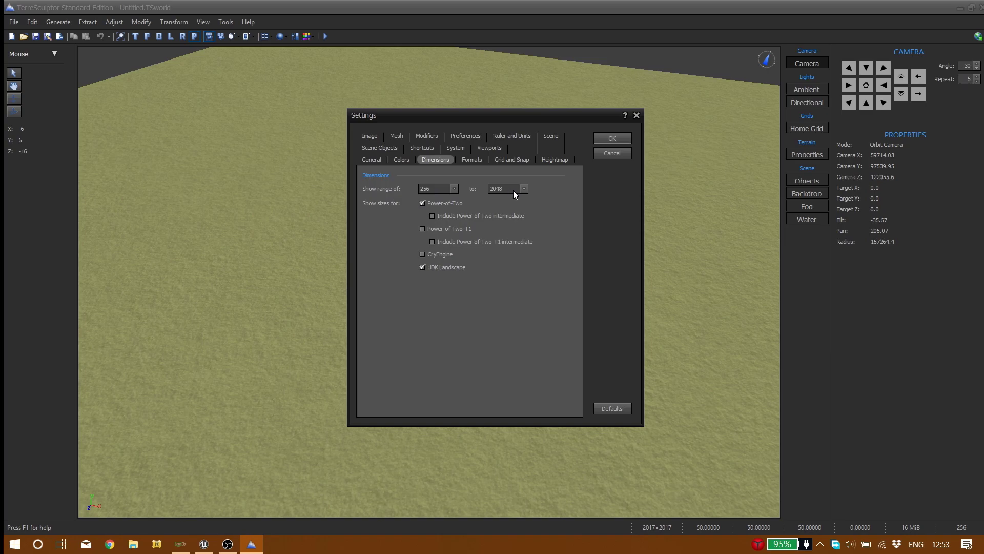
click(513, 139)
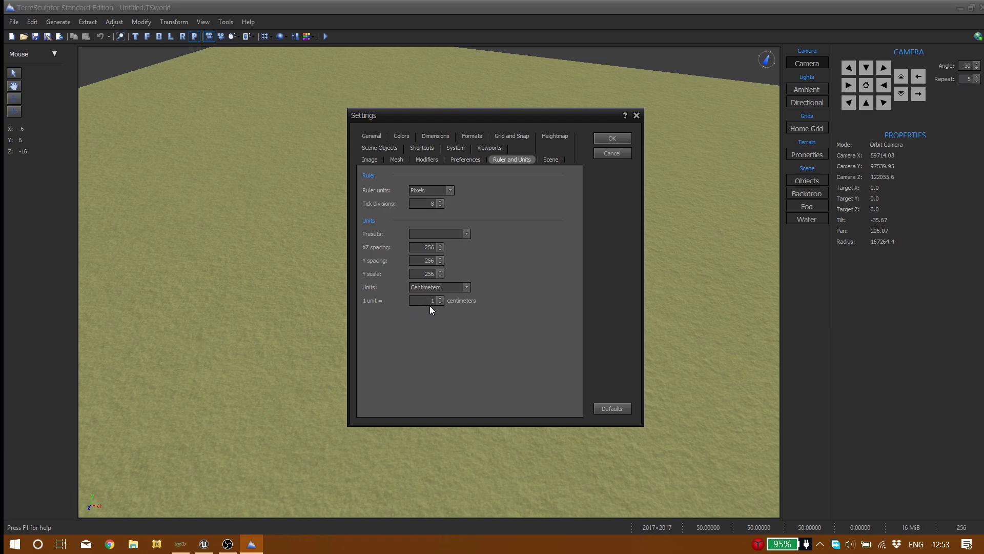
click(605, 139)
Step: Open the Billow Noisemap generator for the terrain and tilt its preview to inspect the default heightfield
scroll(595, 193, down, 2)
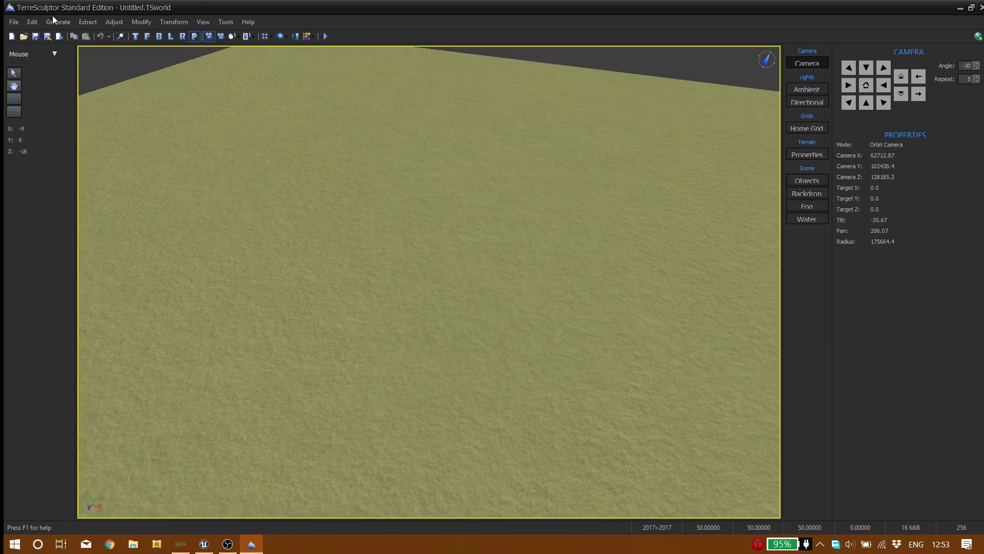
mouse_move(323, 287)
mouse_down()
mouse_move(299, 264)
mouse_move(334, 287)
mouse_up()
scroll(334, 288, down, 4)
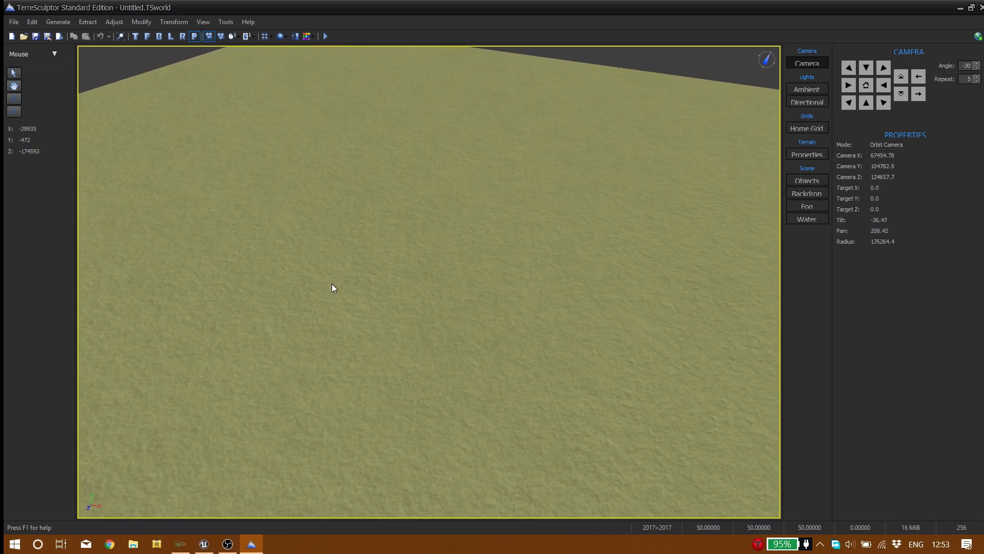
click(58, 22)
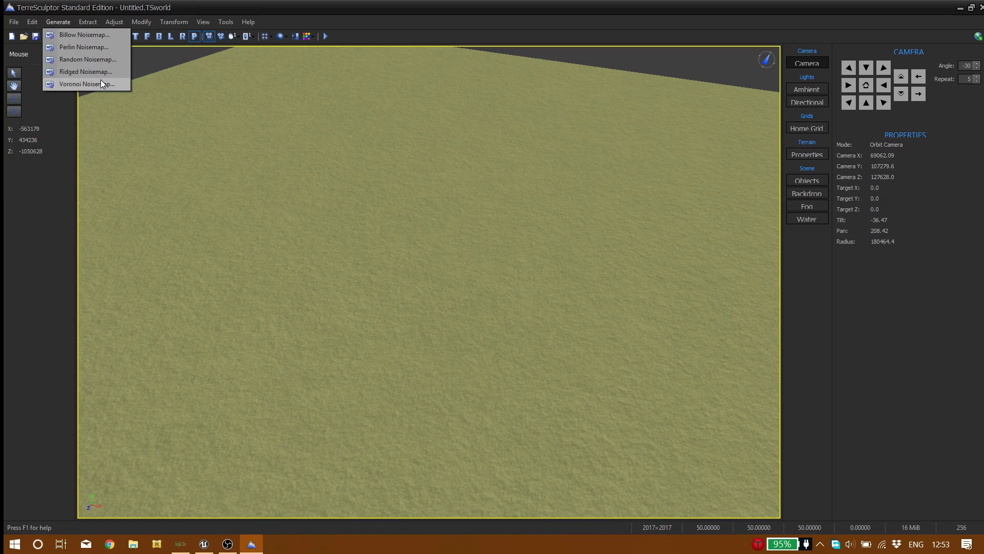
click(86, 34)
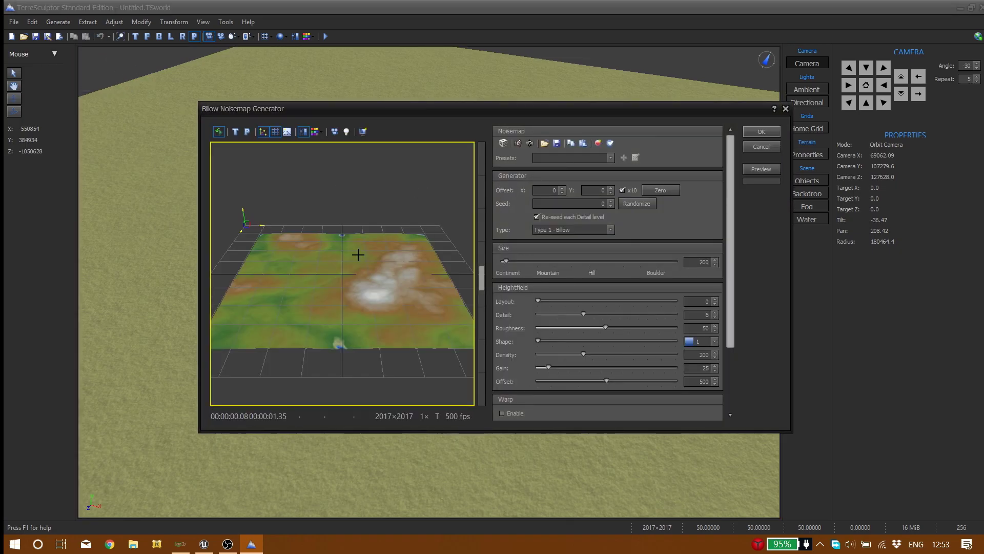
drag(359, 254, 376, 182)
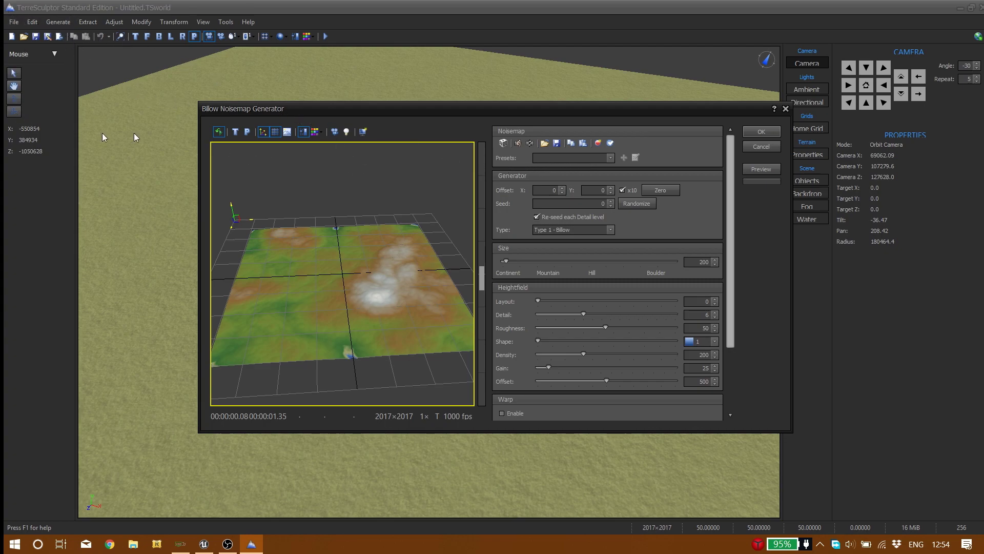
Step: Try the Coastal preset on the Billow noisemap and inspect the previewed terrain from different angles
click(556, 158)
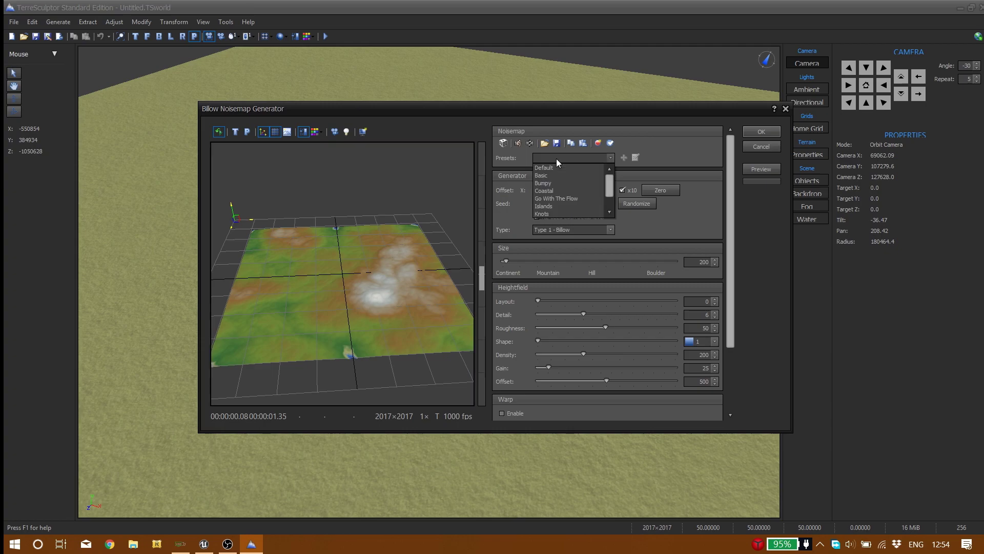
scroll(574, 190, down, 3)
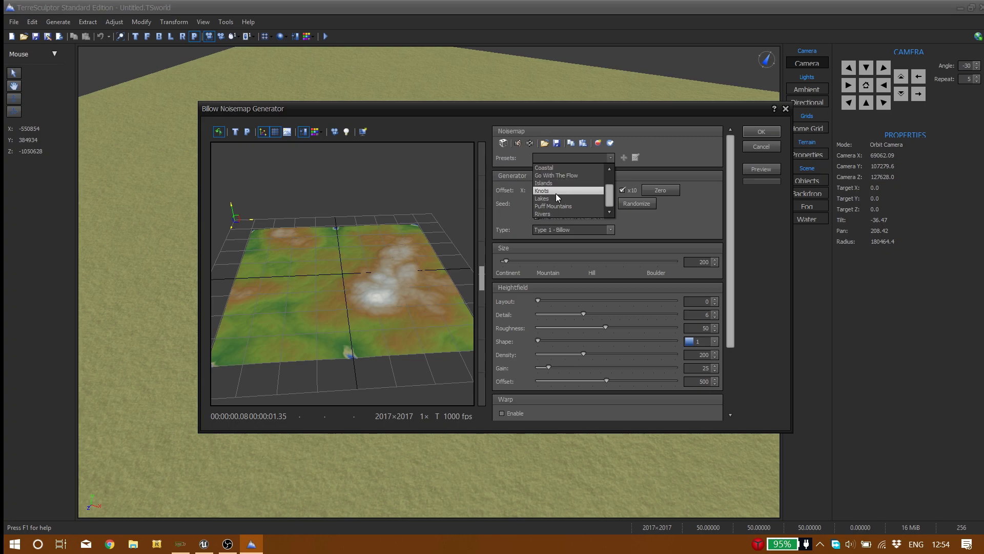
scroll(553, 212, up, 1)
scroll(548, 199, down, 1)
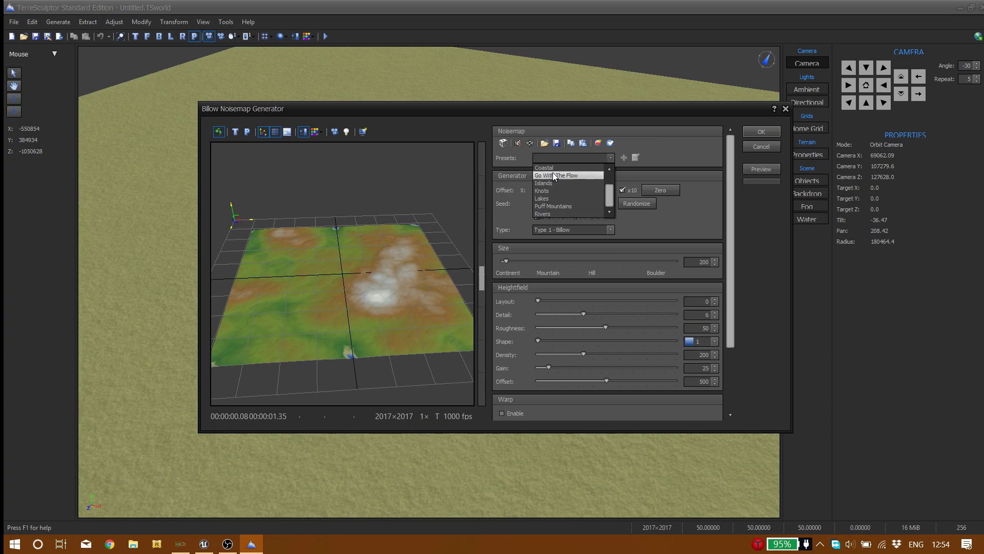
scroll(555, 191, up, 1)
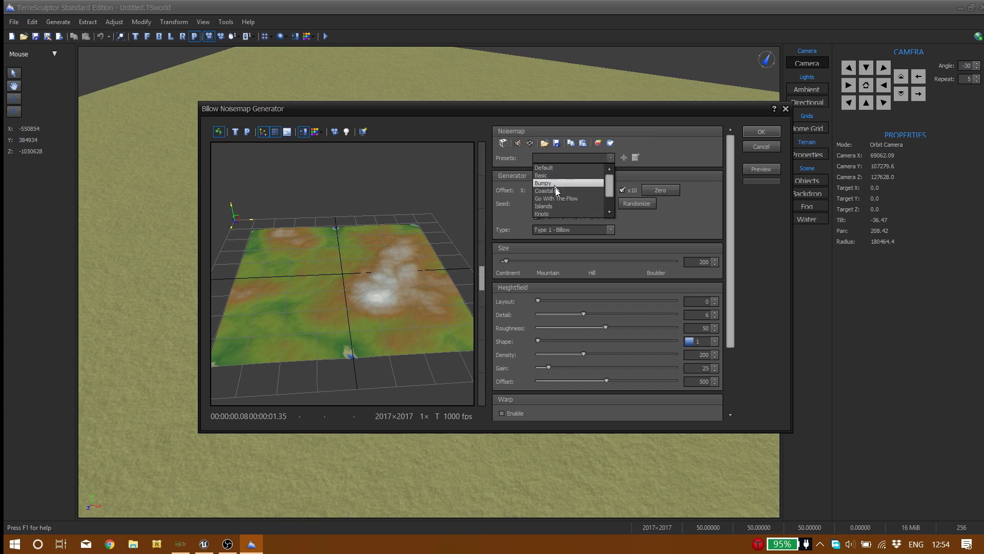
click(586, 192)
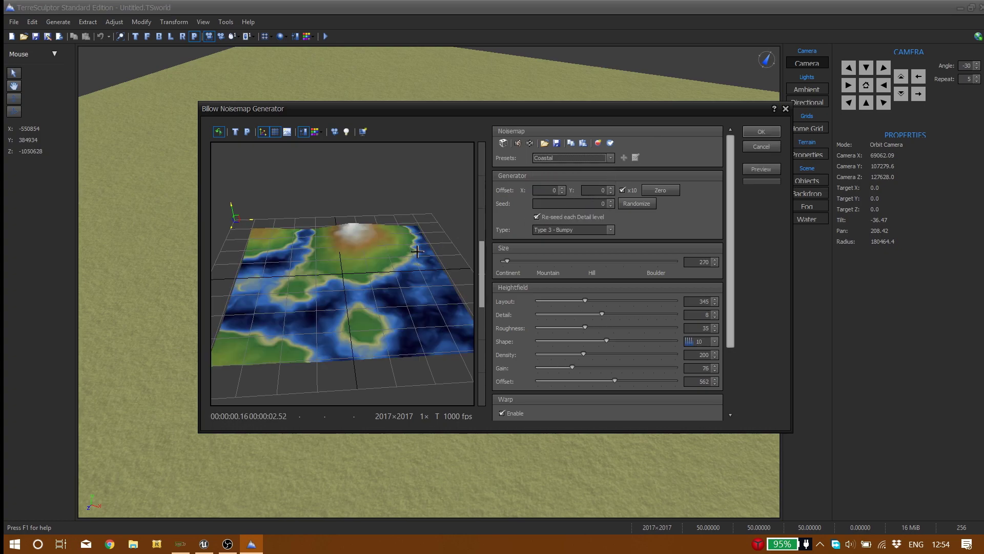
drag(353, 239, 371, 241)
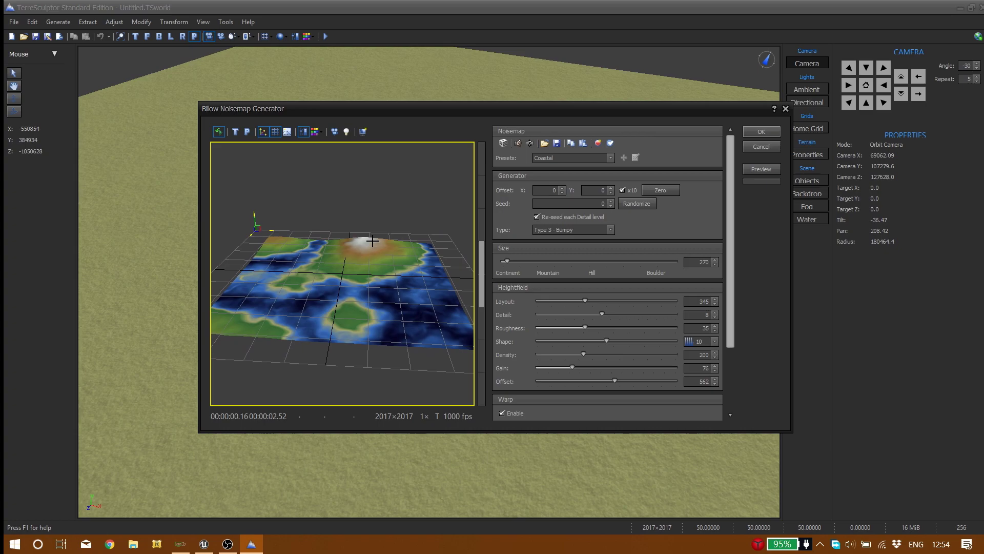
click(540, 162)
click(540, 162)
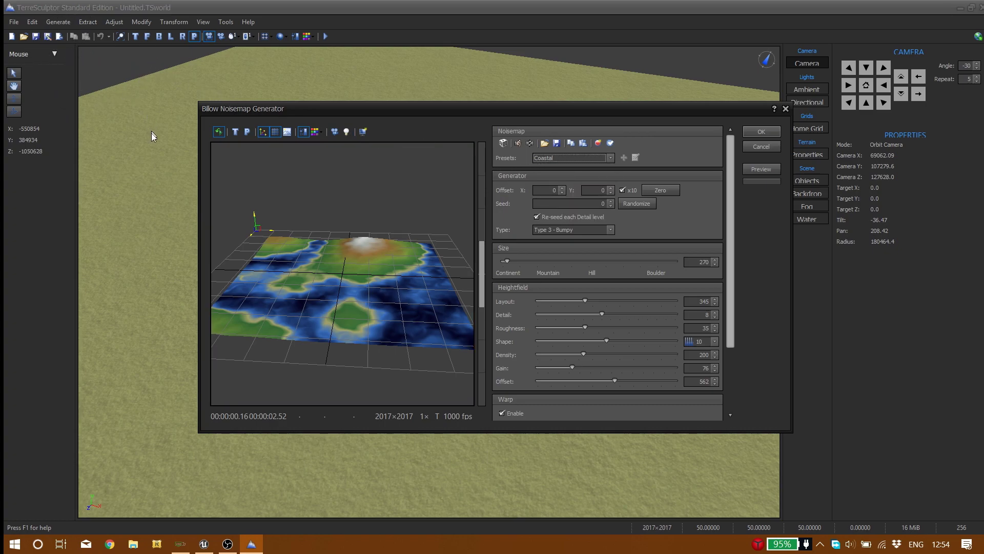
drag(357, 246, 383, 271)
Step: Apply the Lakes preset to the Billow noisemap, keeping the generator type at Type 4 - Lake
click(563, 157)
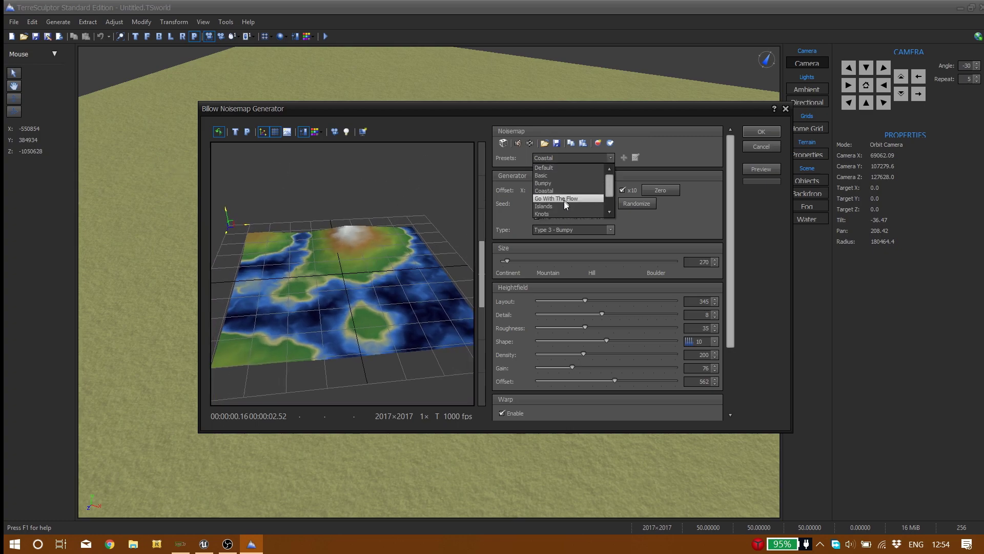
scroll(564, 205, down, 1)
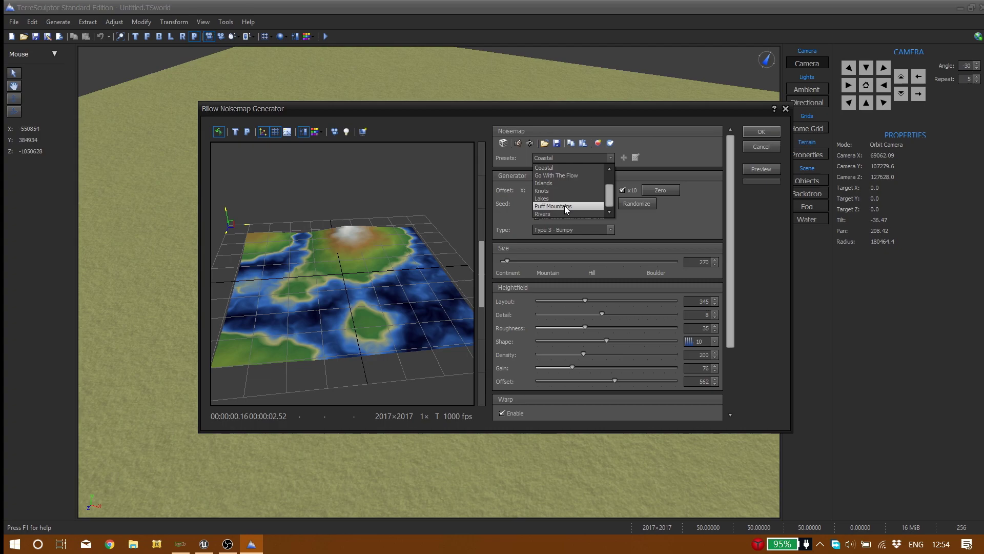
click(563, 198)
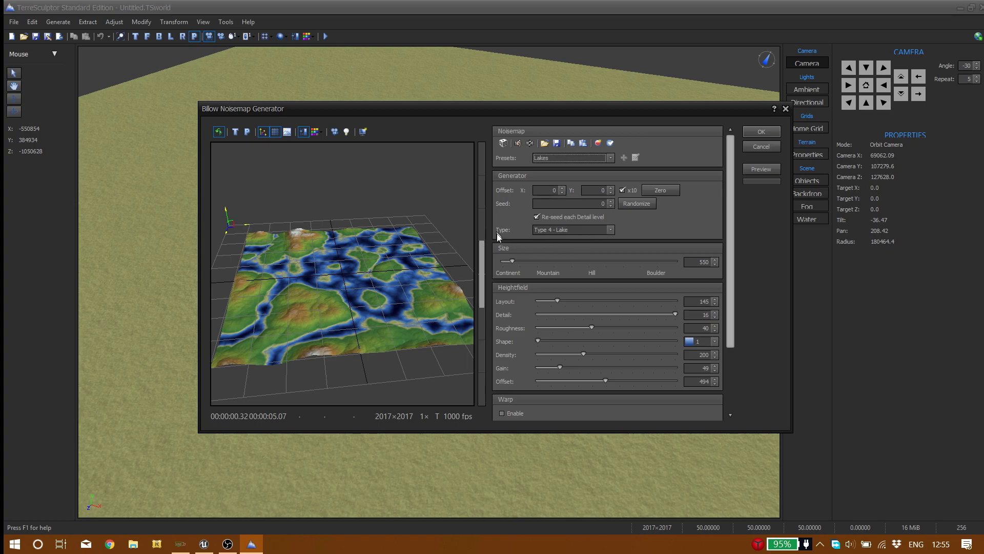
click(541, 231)
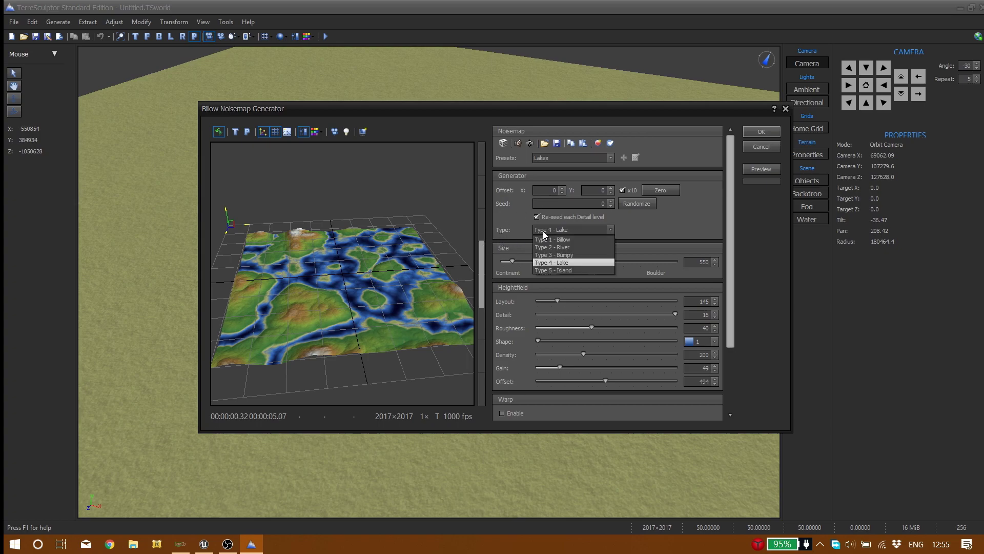
click(599, 263)
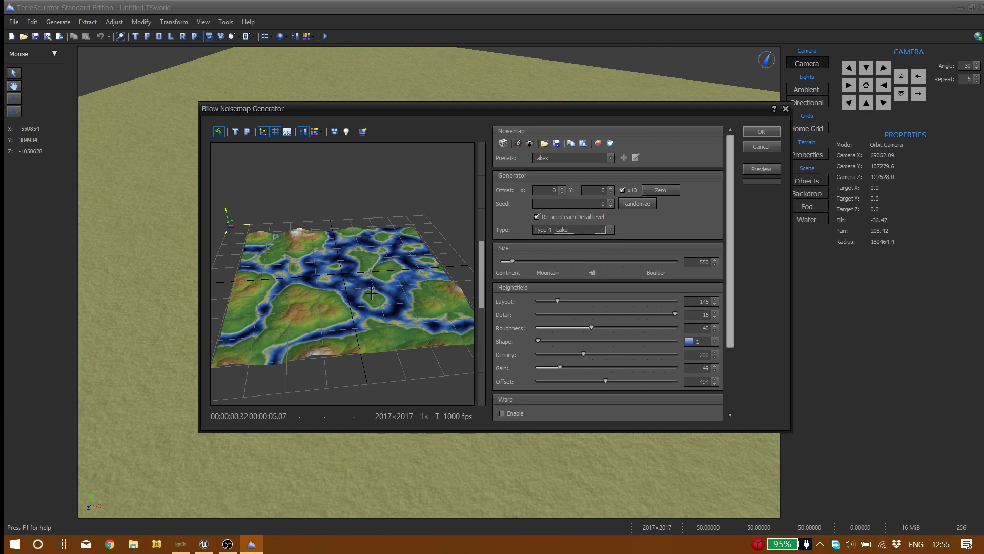
mouse_move(372, 293)
mouse_down()
mouse_move(338, 295)
mouse_move(361, 265)
mouse_move(371, 284)
mouse_up()
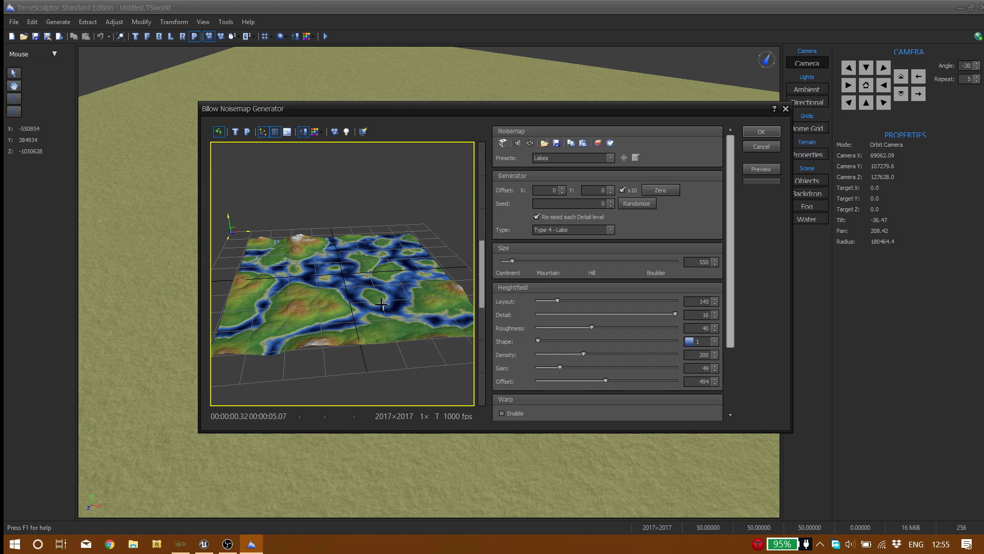
mouse_move(373, 300)
mouse_down()
mouse_move(346, 306)
mouse_move(355, 299)
mouse_up()
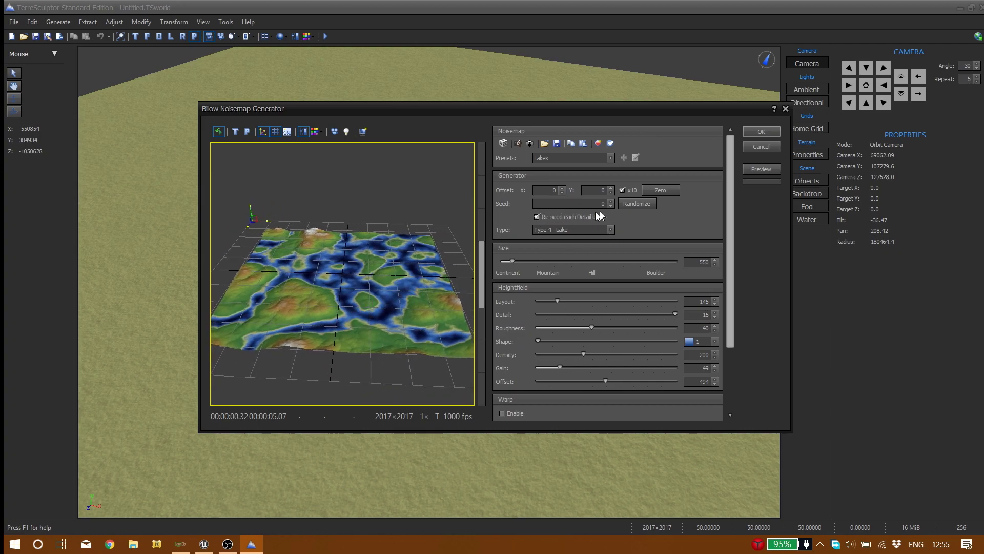
Step: Randomize the seed of the Lakes noisemap and inspect the new terrain layout in the preview
click(637, 203)
mouse_move(374, 264)
mouse_down()
mouse_move(175, 311)
mouse_move(318, 268)
mouse_move(439, 285)
mouse_move(295, 202)
mouse_move(296, 304)
mouse_move(361, 266)
mouse_up()
drag(294, 299, 405, 308)
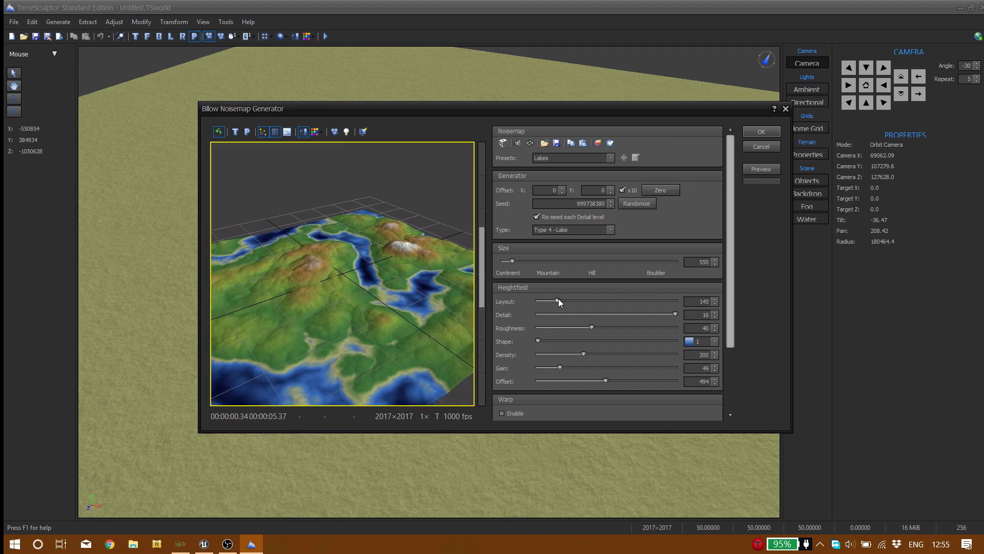
Step: Set the Lakes noisemap's Layout to 182 and check the changed water and land distribution in the preview
drag(558, 300, 578, 300)
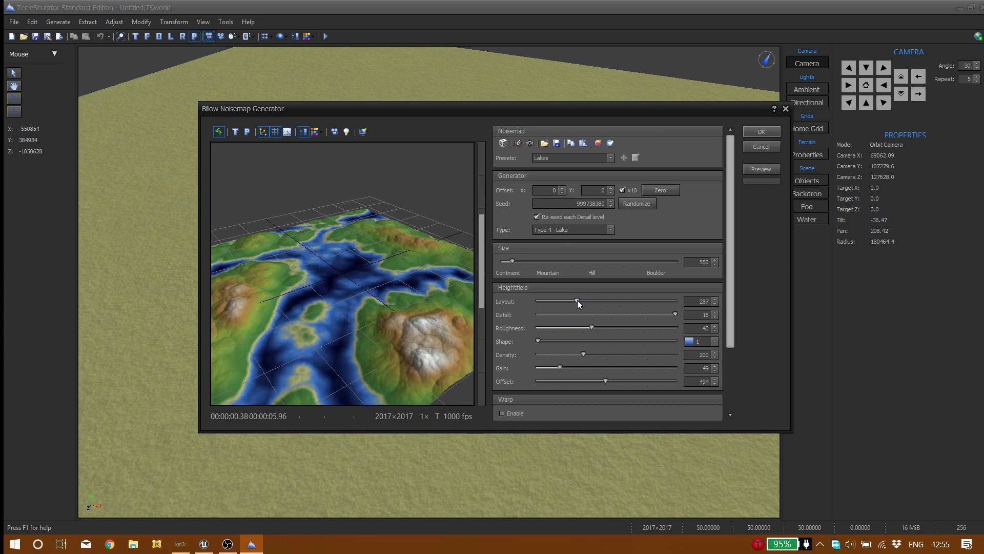
drag(577, 301, 563, 301)
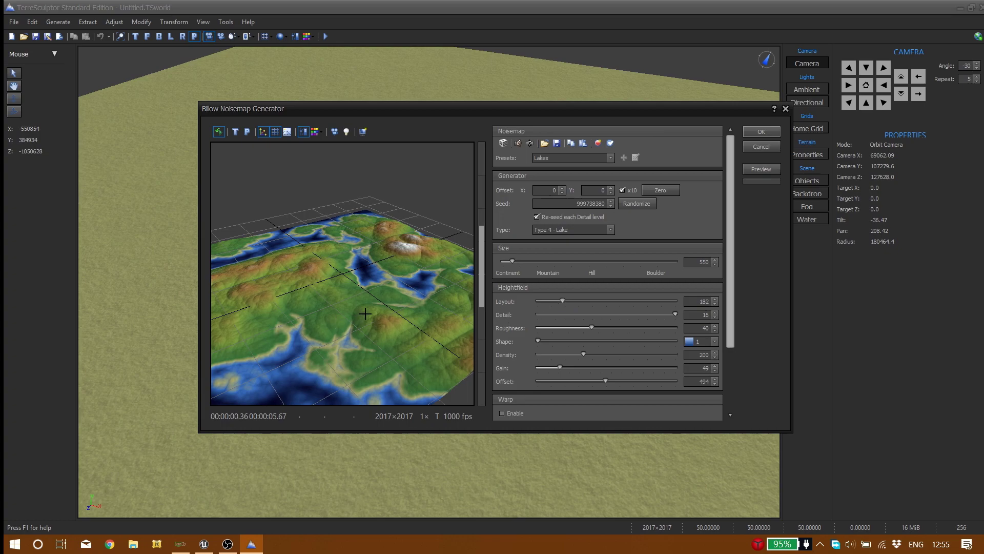
drag(338, 314, 331, 343)
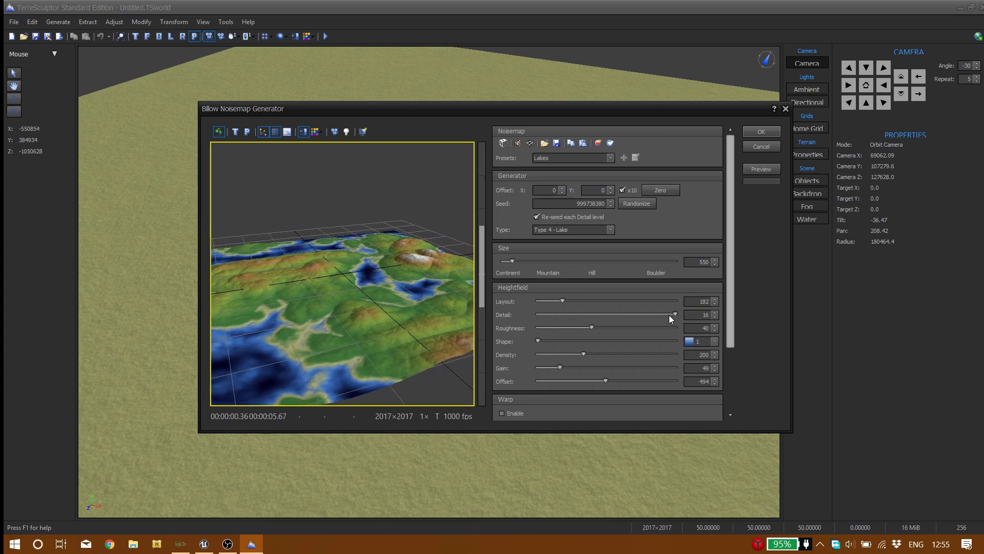
Step: Keep the noisemap's Detail at 16 and inspect the previewed terrain up close from a low angle
mouse_move(678, 314)
mouse_down()
mouse_move(637, 316)
mouse_move(693, 308)
mouse_up()
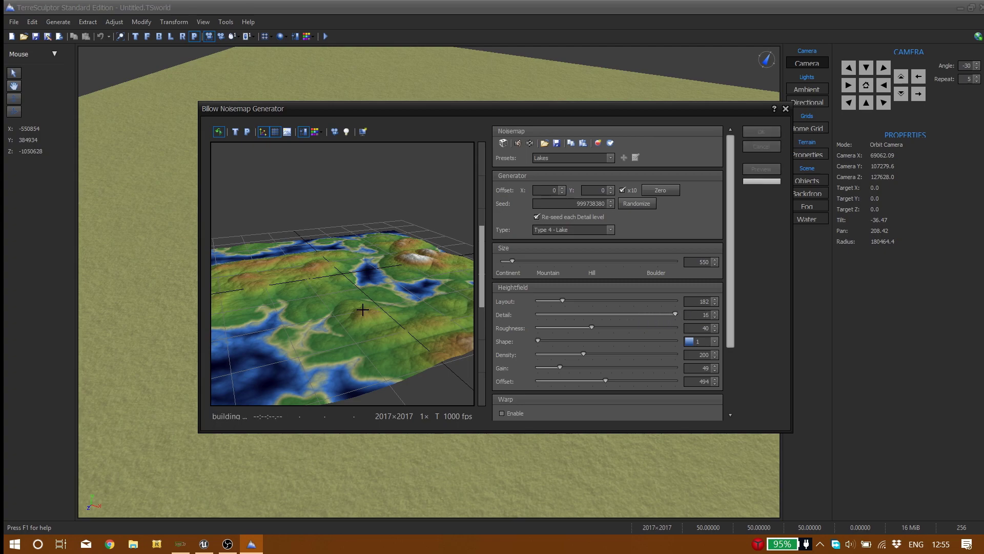
drag(363, 309, 323, 316)
scroll(330, 319, up, 5)
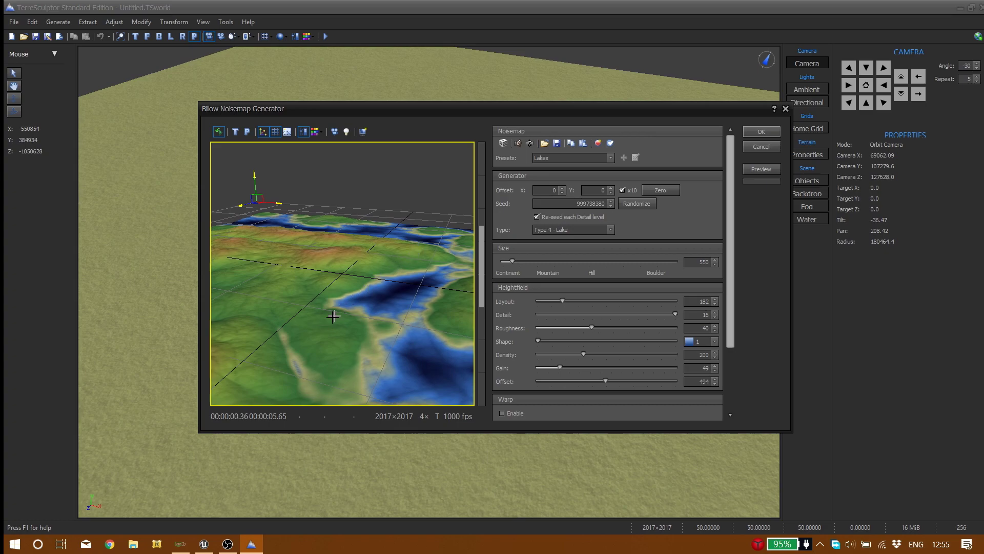
drag(330, 319, 371, 299)
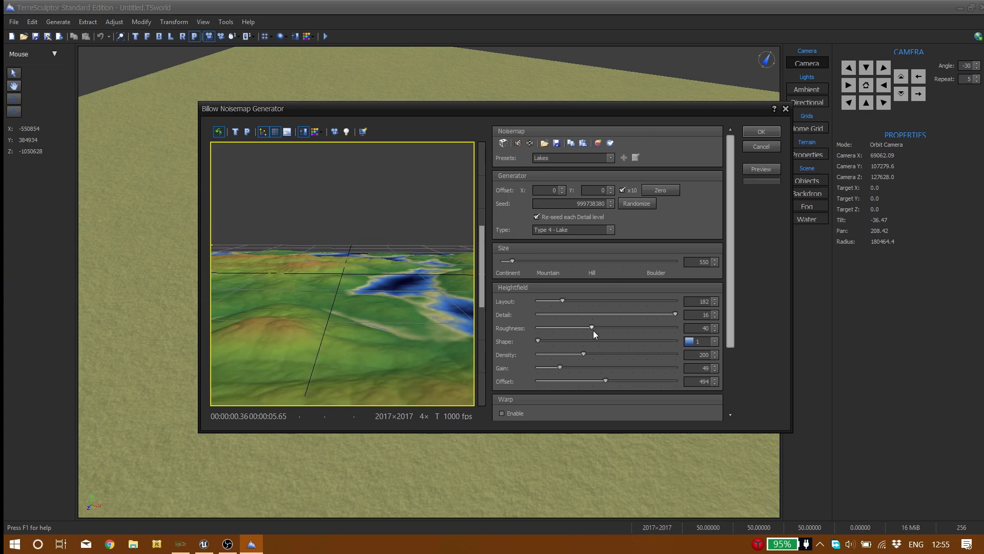
Step: Try Roughness values of 34 and 53 on the noisemap and compare the terrain surface in the preview
drag(595, 334, 582, 332)
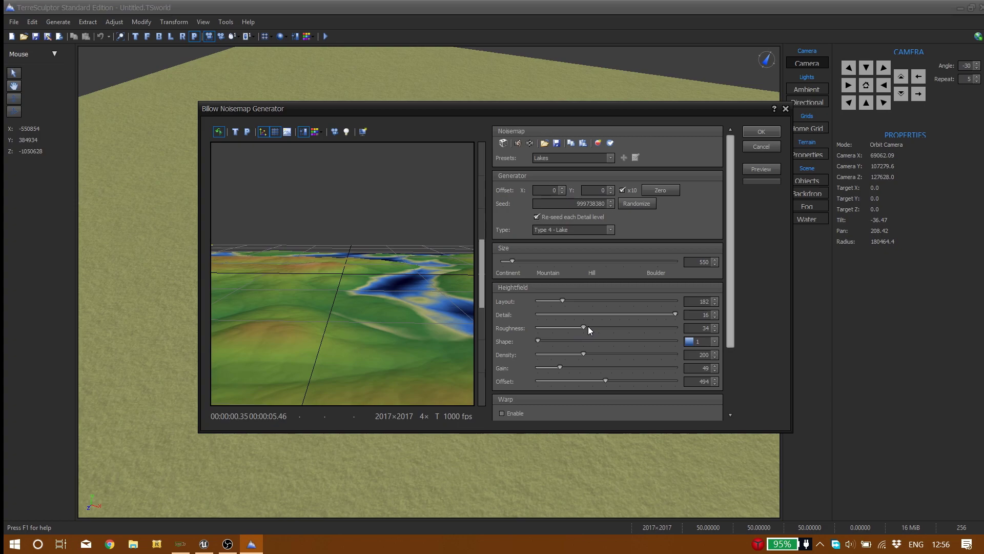
drag(675, 314, 602, 314)
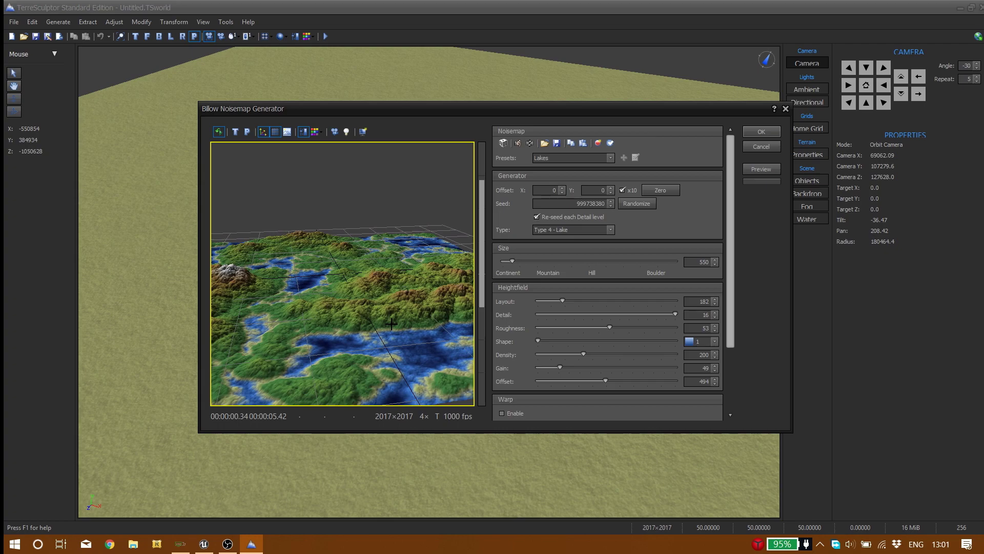
drag(392, 324, 392, 331)
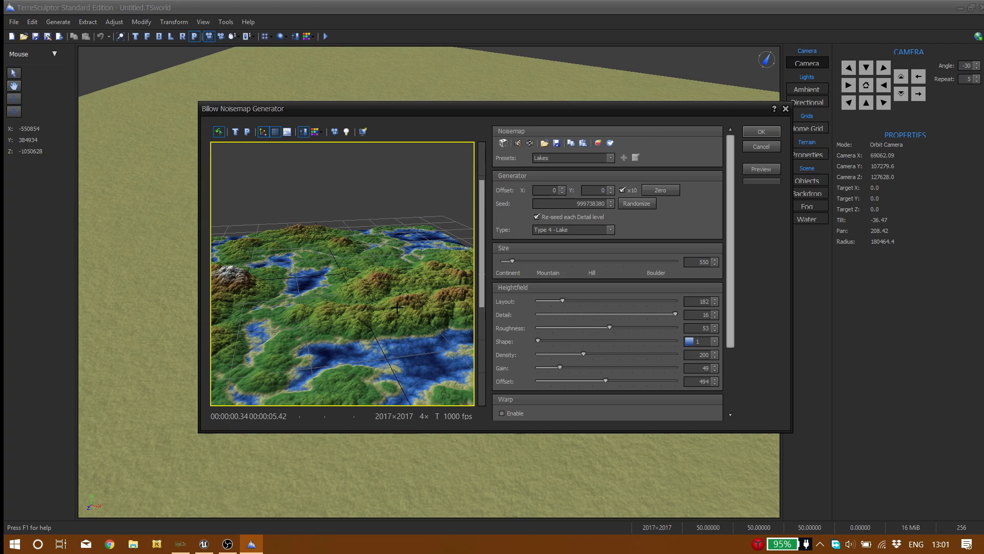
drag(396, 307, 462, 326)
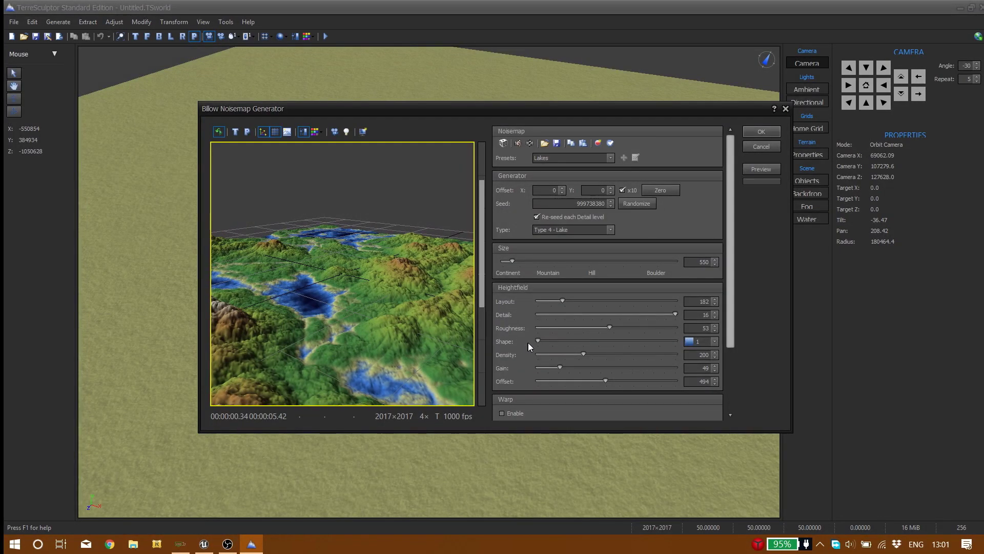
Step: Compare heightfield Shapes 2 and 3, settle on Shape 3, and set the Roughness to 46
drag(544, 342, 548, 344)
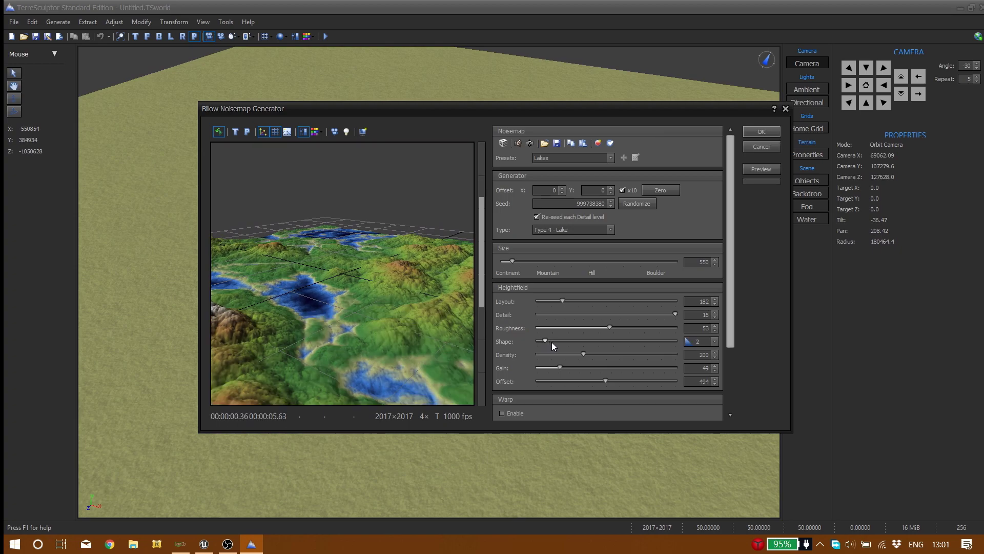
click(551, 342)
drag(410, 321, 468, 324)
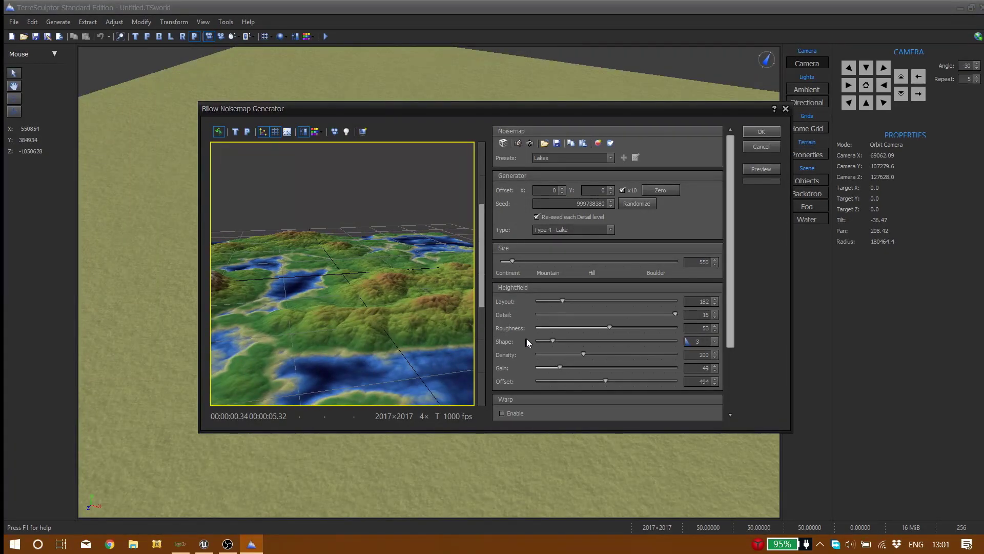
mouse_move(554, 340)
mouse_down()
mouse_move(565, 341)
mouse_move(549, 337)
mouse_up()
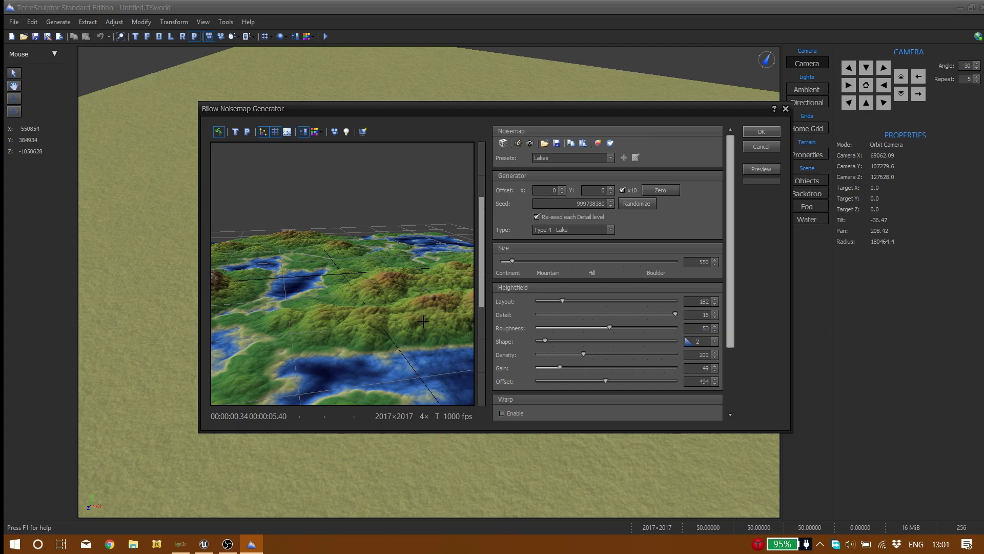
drag(421, 320, 290, 313)
drag(546, 342, 553, 342)
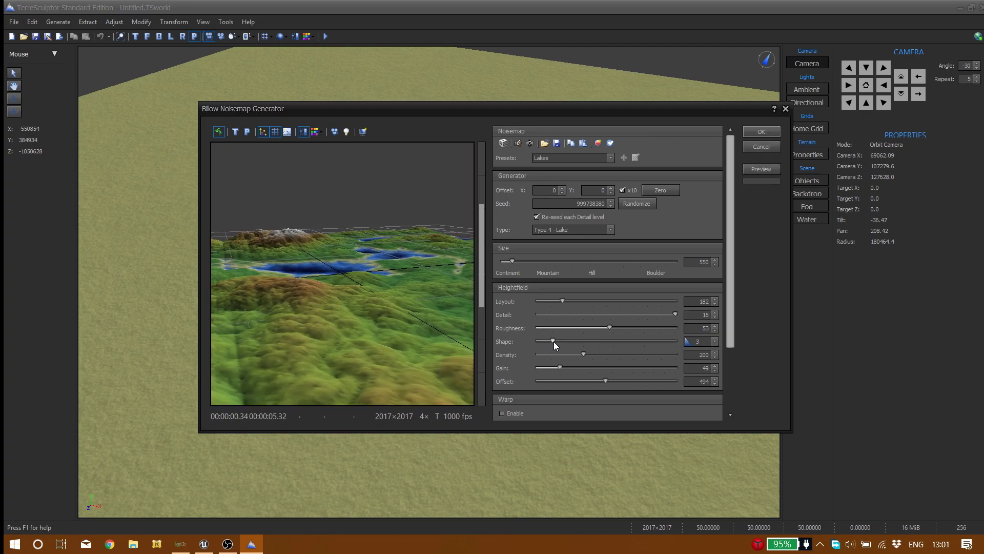
drag(609, 327, 601, 327)
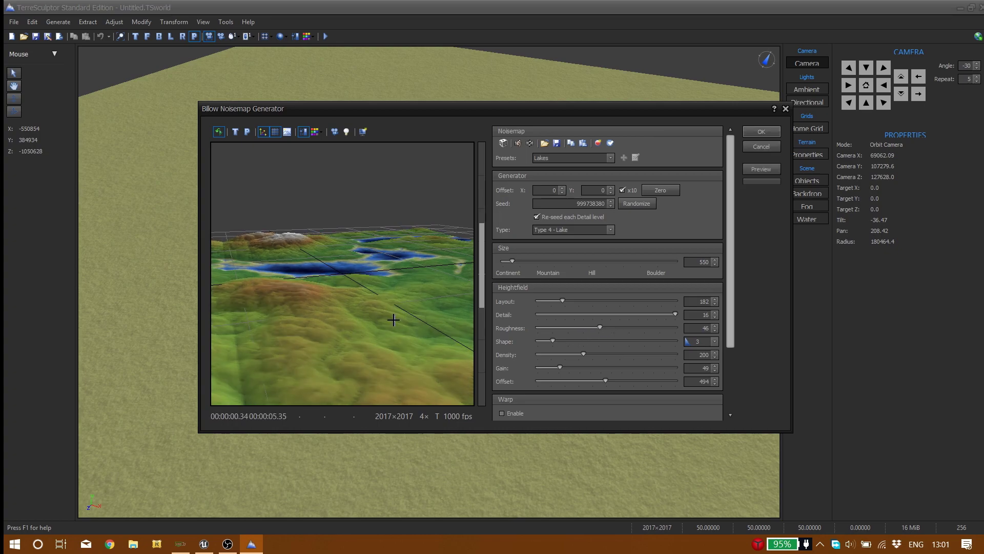
mouse_move(393, 320)
mouse_down()
mouse_move(456, 328)
mouse_move(318, 316)
mouse_move(426, 319)
mouse_move(378, 314)
mouse_up()
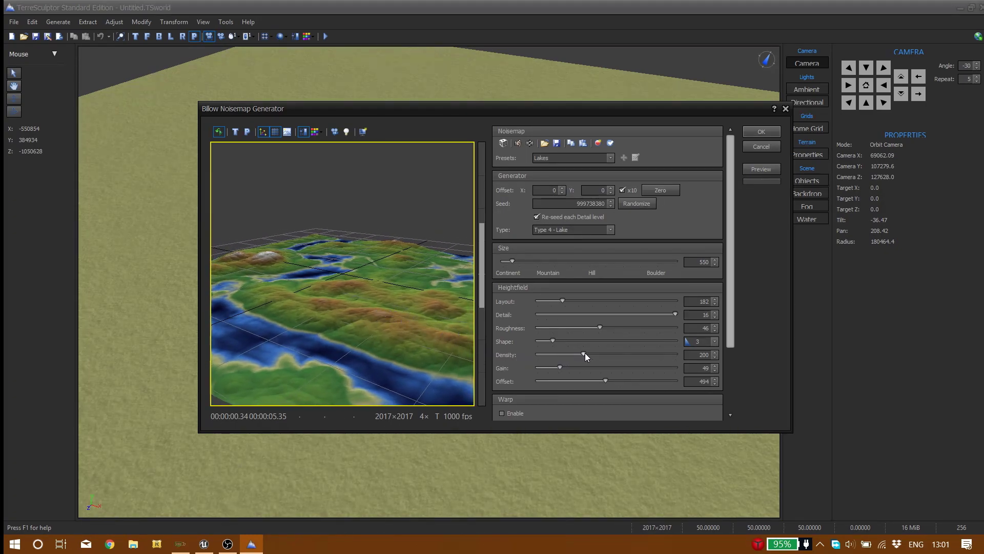
Step: Try several Density values on the noisemap and settle on 219, checking the hills and rivers in the preview
mouse_move(586, 353)
mouse_down()
mouse_move(571, 353)
mouse_move(587, 352)
mouse_up()
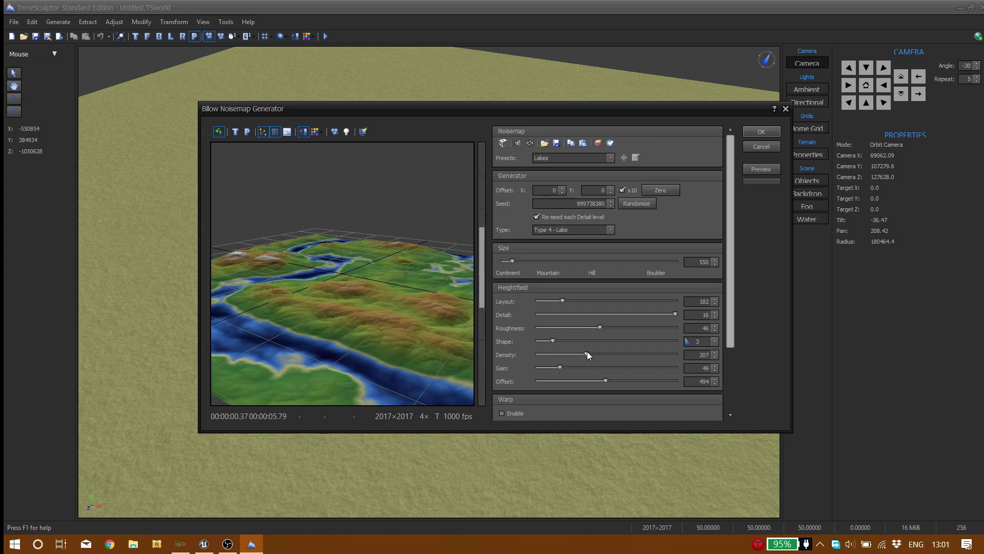
drag(587, 352, 613, 352)
drag(323, 322, 409, 321)
drag(613, 353, 591, 356)
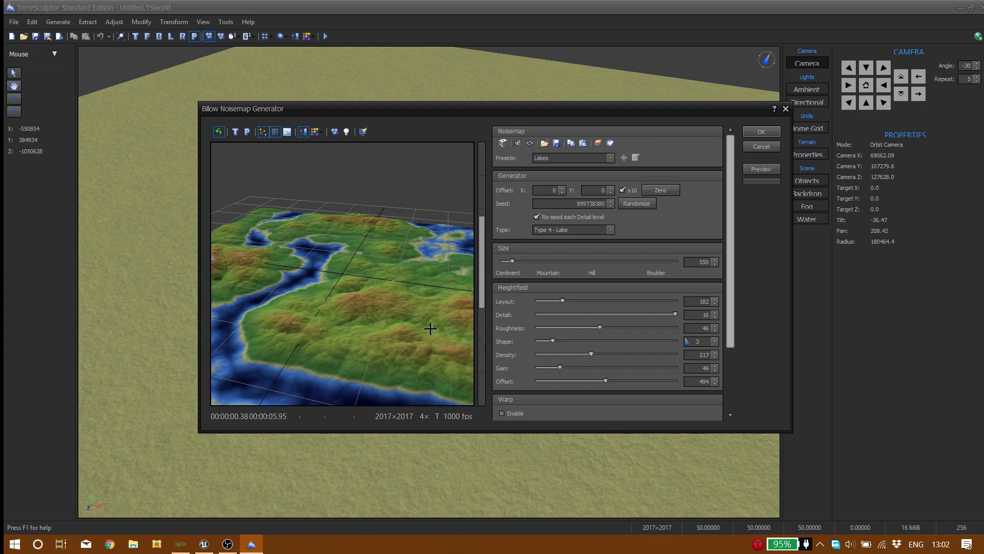
drag(422, 326, 319, 287)
drag(591, 353, 593, 354)
mouse_move(420, 328)
mouse_down()
mouse_move(318, 314)
mouse_move(409, 336)
mouse_move(345, 340)
mouse_move(274, 329)
mouse_move(256, 308)
mouse_move(506, 336)
mouse_move(377, 314)
mouse_move(400, 326)
mouse_up()
Step: Try a Gain of 98 on the heightfield, settle on a Gain of 62, and set the heightfield Offset to 406
drag(562, 367, 583, 368)
mouse_move(382, 323)
mouse_down()
mouse_move(198, 332)
mouse_move(145, 312)
mouse_move(286, 335)
mouse_move(425, 336)
mouse_move(613, 318)
mouse_move(274, 332)
mouse_move(394, 331)
mouse_up()
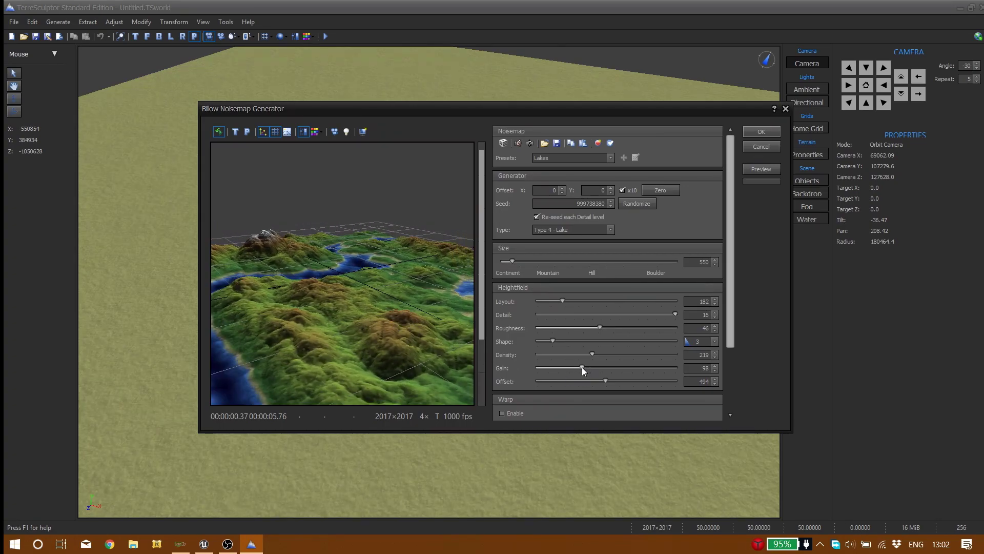
drag(582, 367, 565, 368)
drag(343, 346, 594, 376)
drag(378, 329, 536, 306)
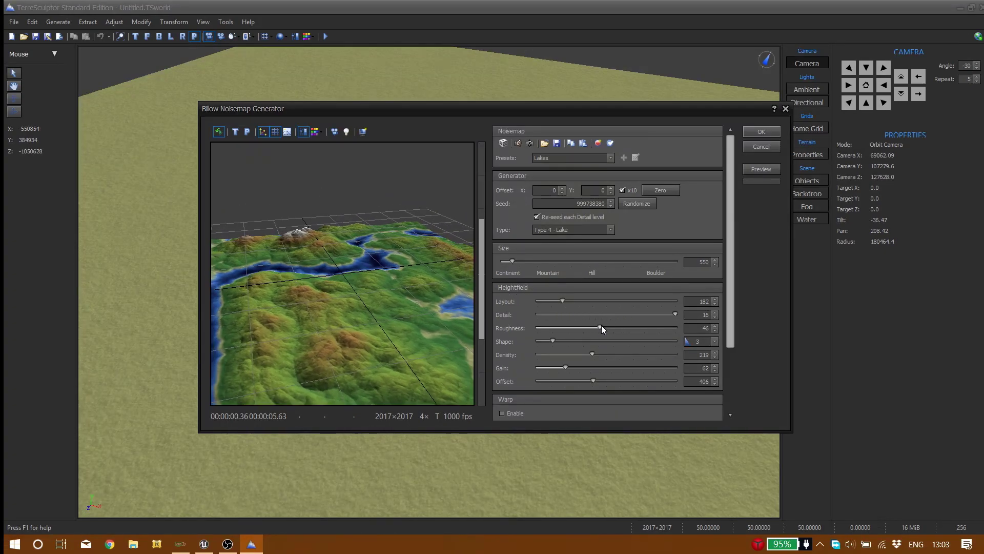
Step: Set the noisemap's Roughness to 41 and check the smoother surface in the preview
drag(601, 325, 595, 328)
key(Left)
drag(328, 338, 230, 312)
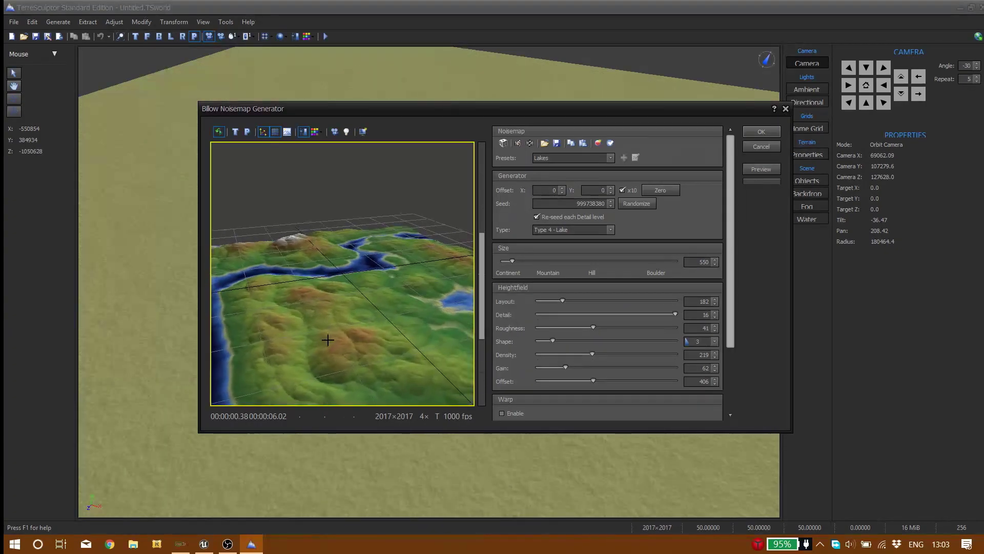
Step: Apply the Billow noisemap to the terrain and inspect the generated landscape from several angles
click(761, 132)
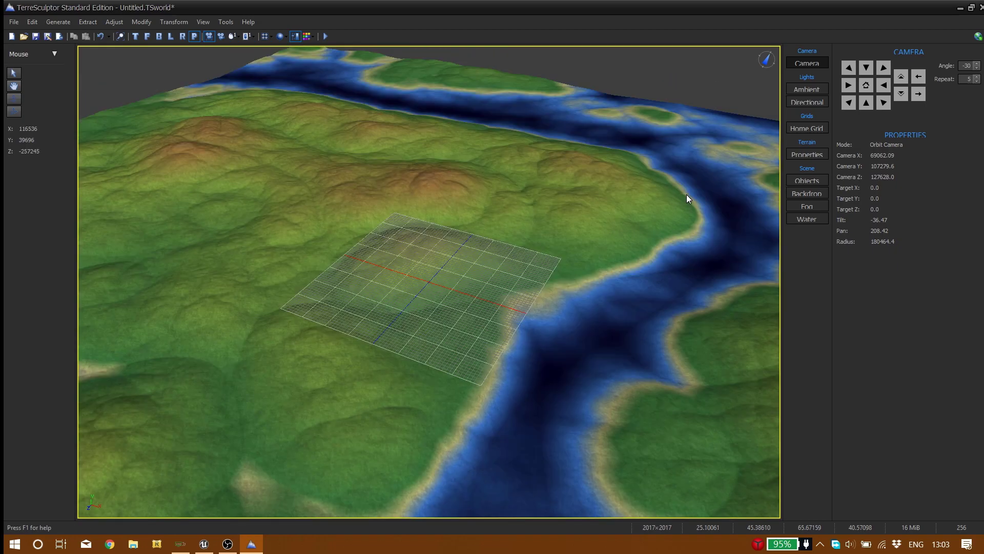
scroll(687, 195, down, 4)
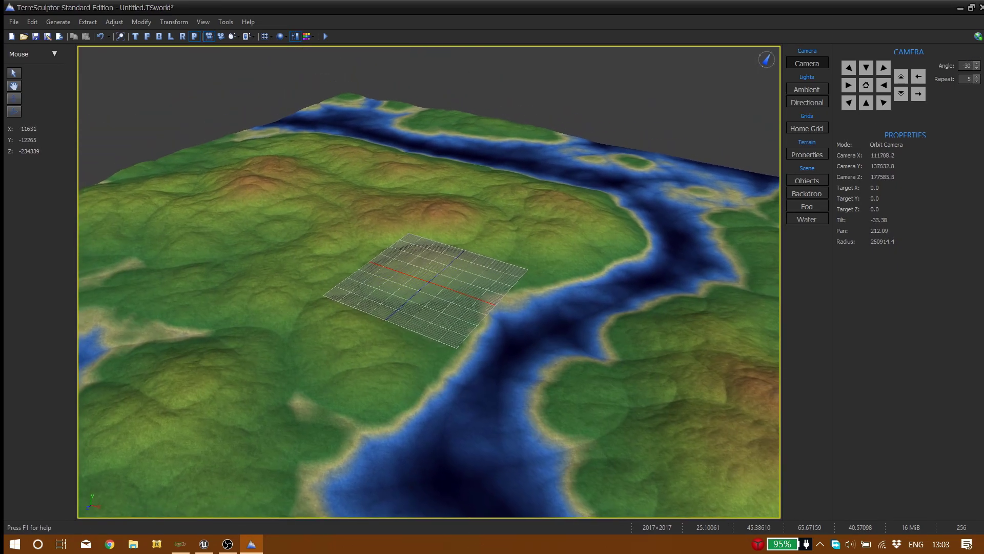
click(901, 94)
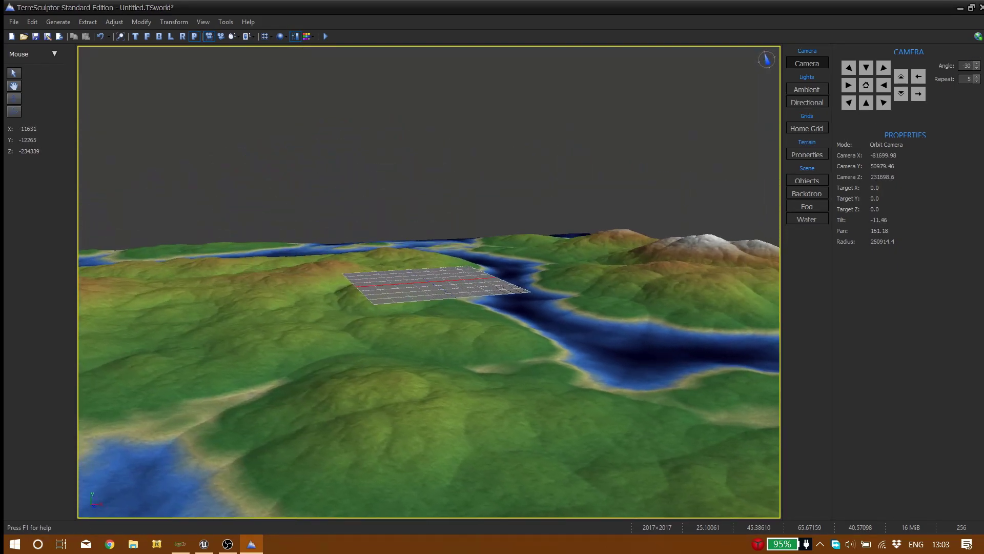
middle_drag(642, 349, 717, 379)
drag(685, 381, 651, 377)
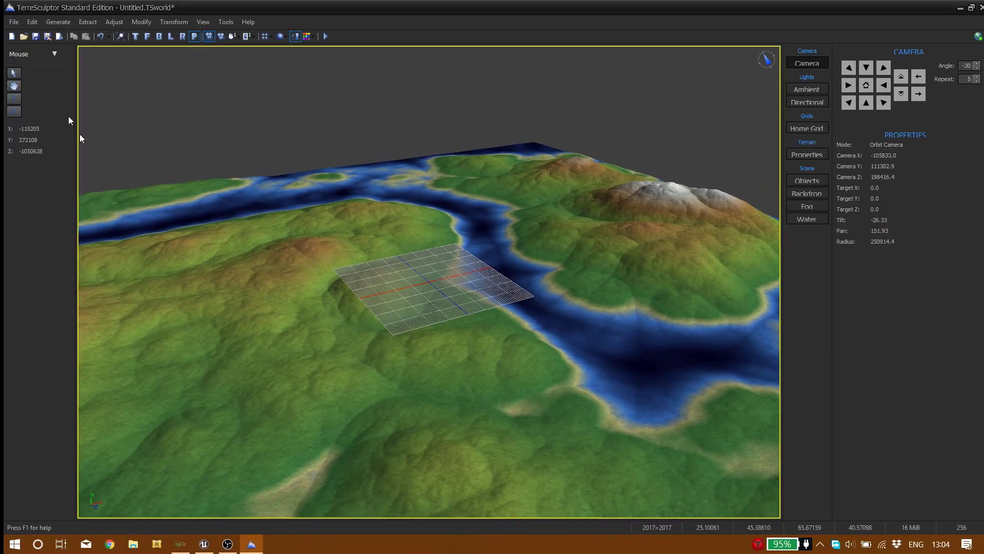
Step: Start exporting the terrain and choose New Folder on the D: drive as the destination
click(10, 22)
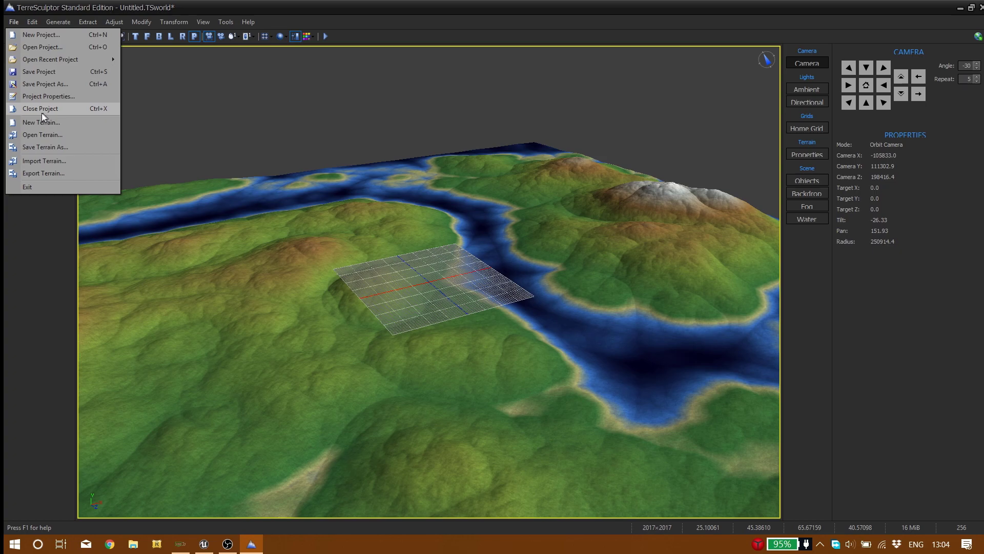
click(31, 173)
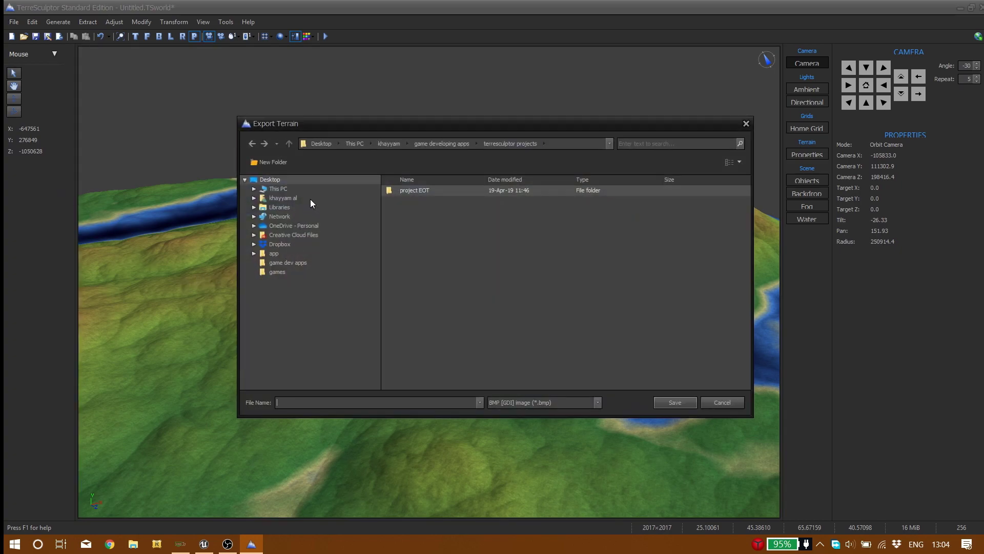
click(304, 189)
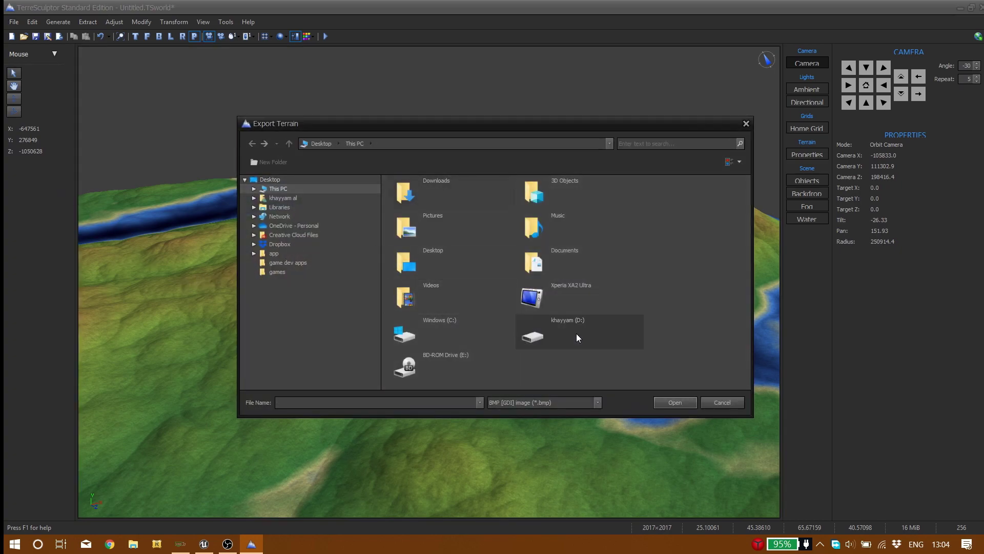
double_click(577, 336)
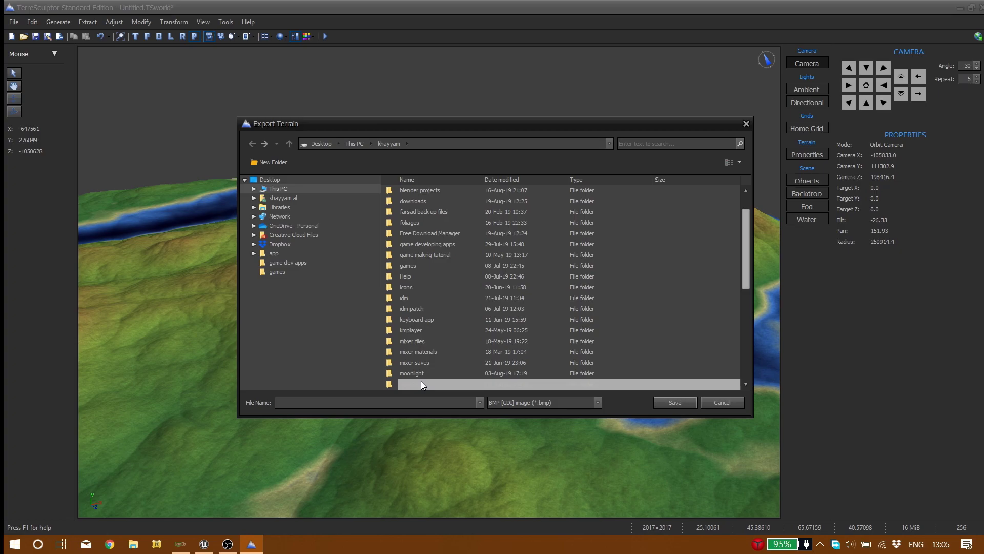
double_click(421, 384)
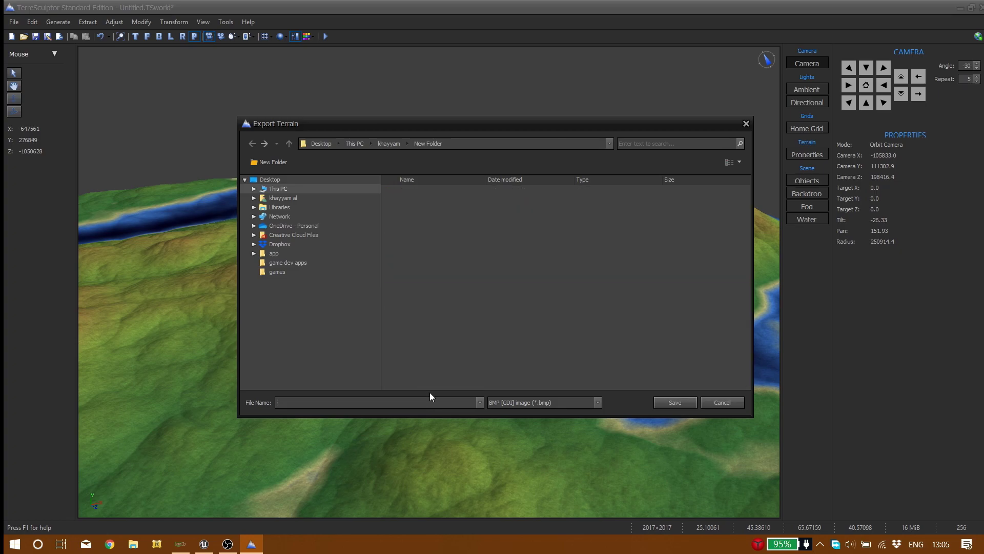
Step: Export the terrain as a PNG image named test, with 16-bit Grayscale format and Grayscale source
text(test)
click(527, 405)
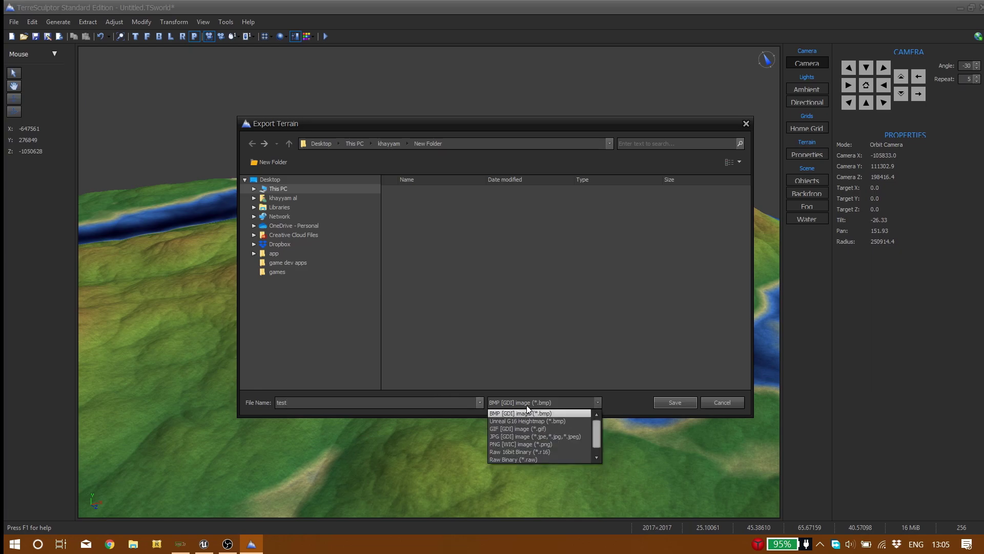
click(524, 444)
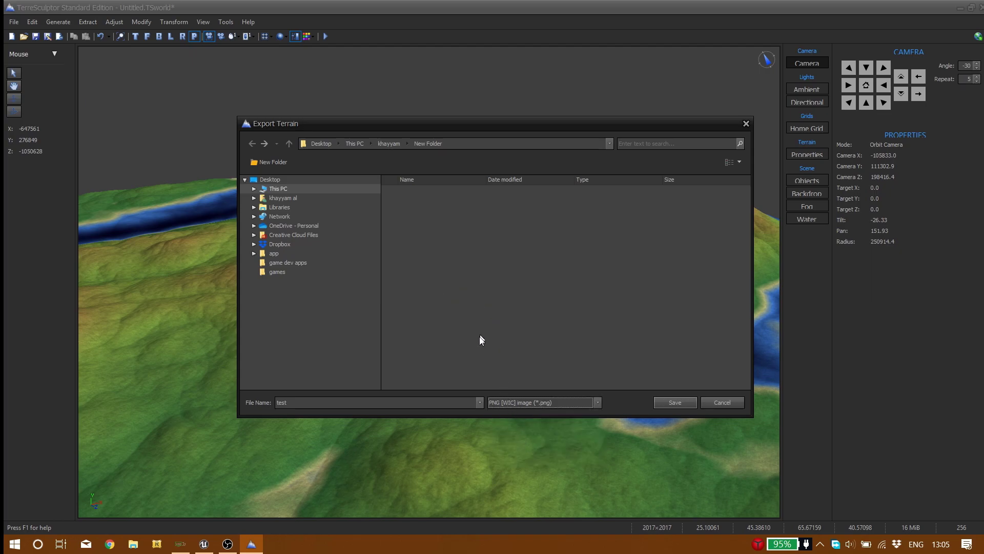
click(666, 401)
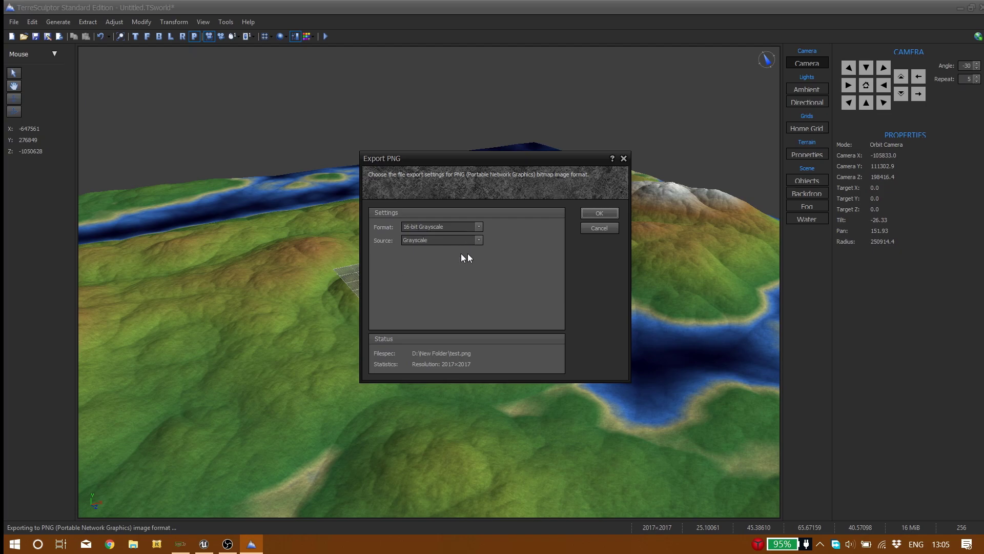
click(590, 212)
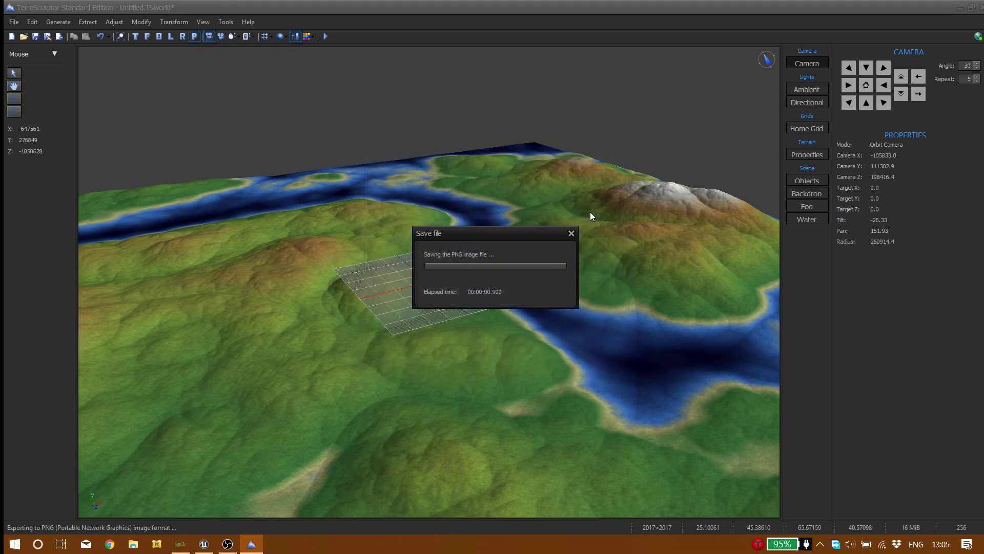
drag(586, 220, 570, 247)
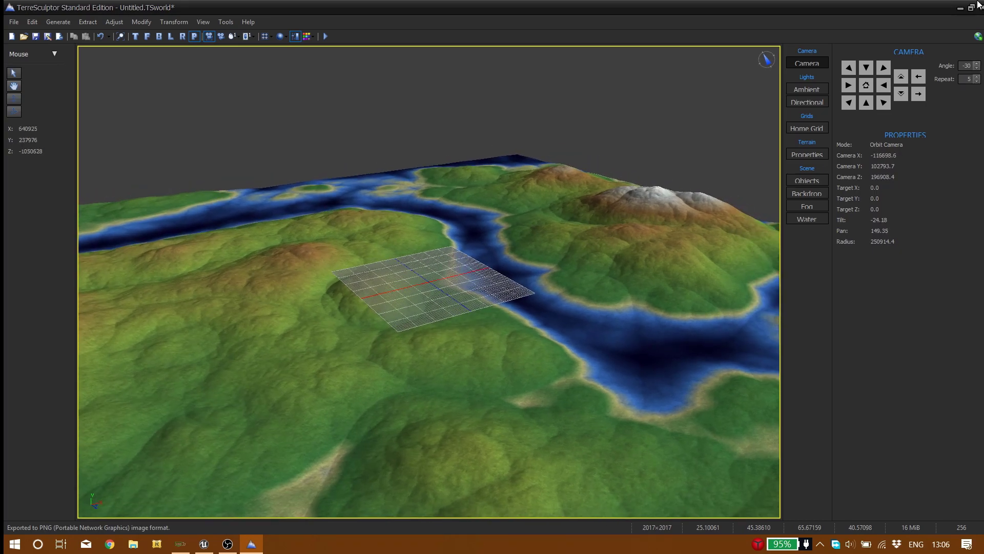
Step: Switch to Unreal Editor, open Landscape mode and clear the previously chosen heightmap file from the new landscape settings
click(204, 544)
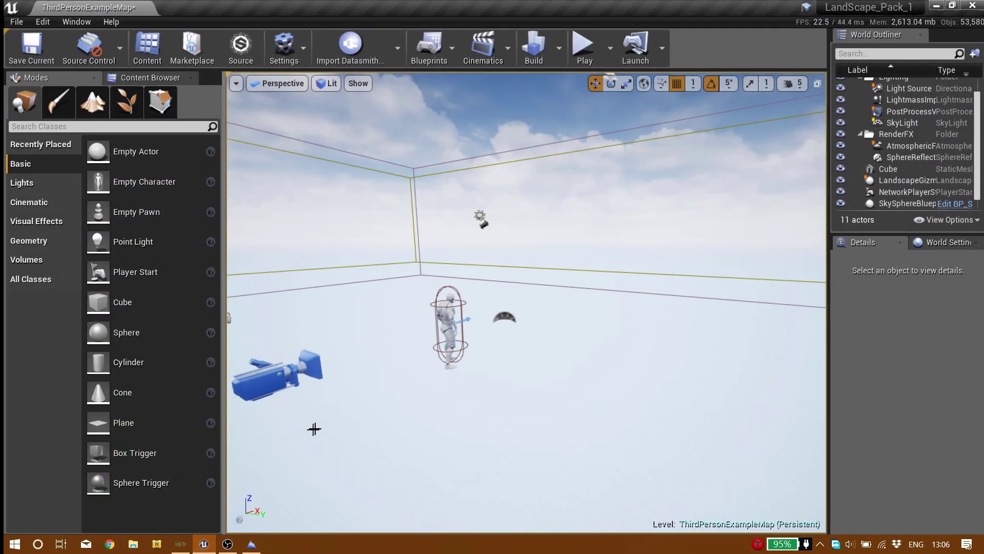
right_drag(431, 403, 312, 398)
key(d)
key(s)
key(w)
key(a)
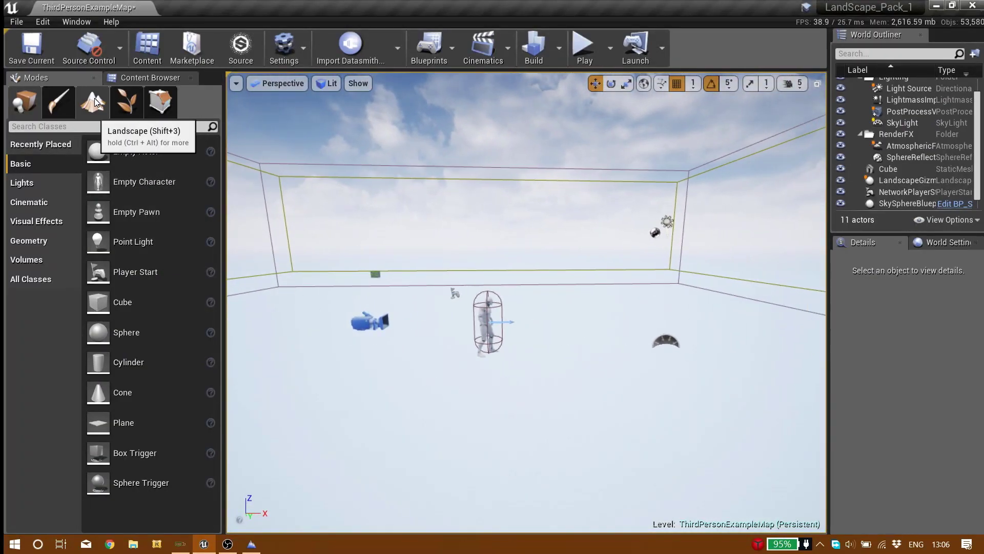
click(95, 98)
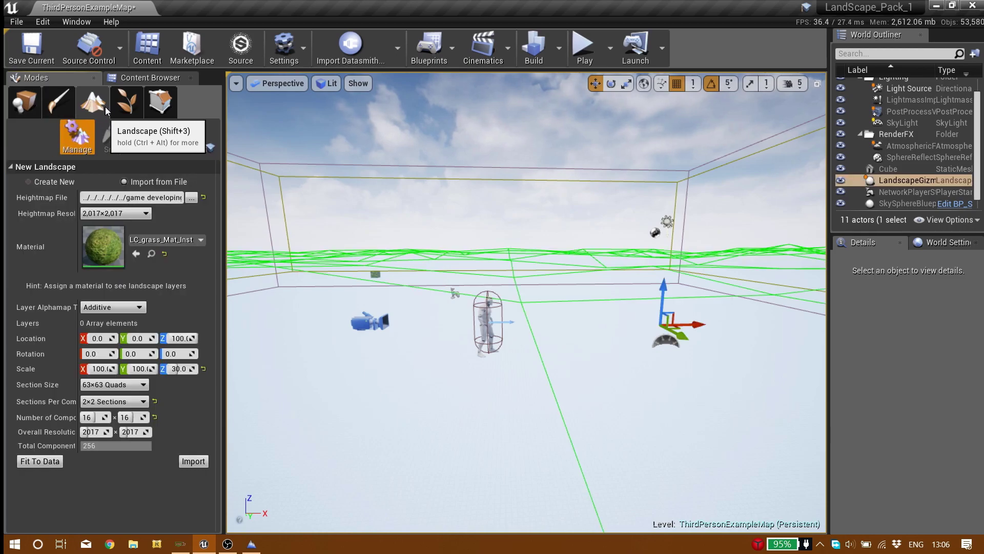
click(204, 197)
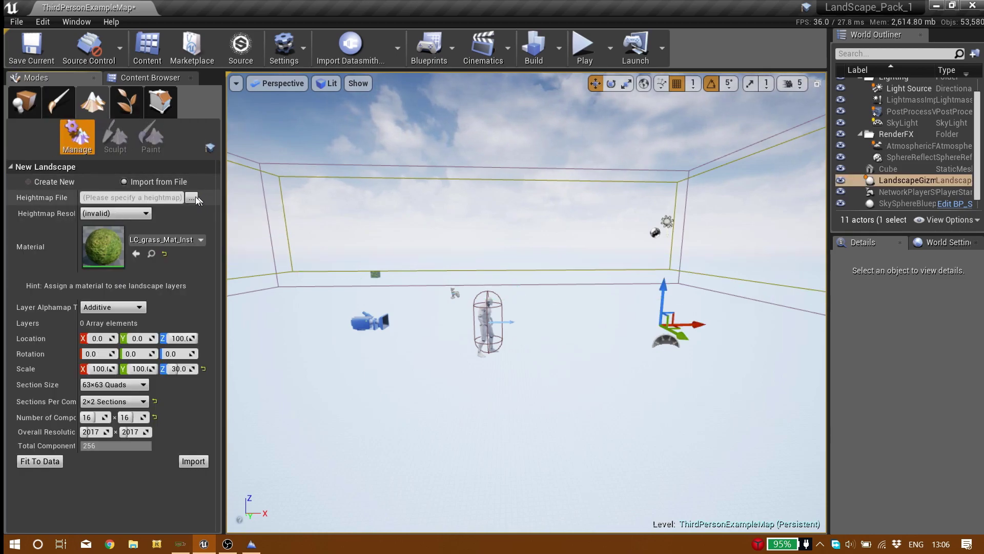
click(64, 181)
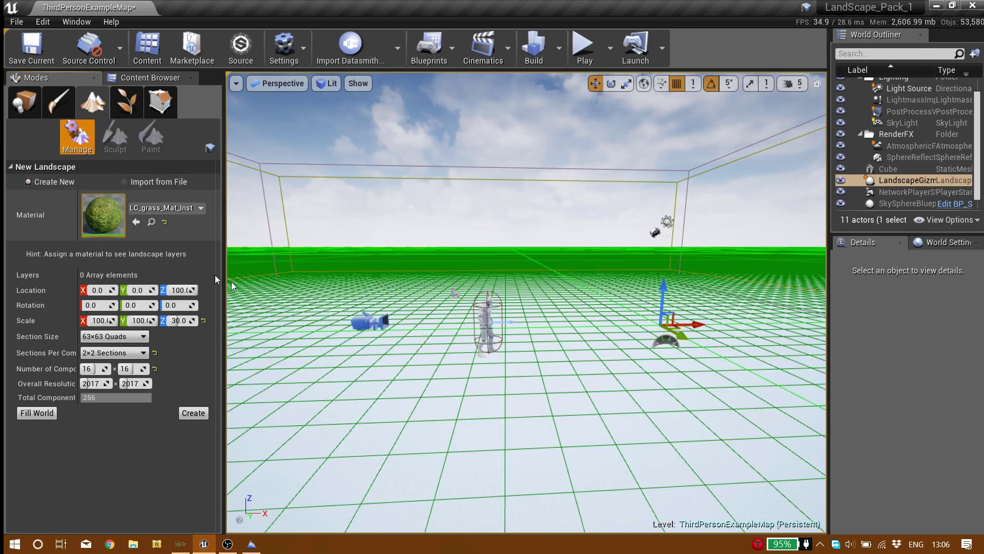
drag(254, 290, 272, 292)
right_drag(271, 292, 323, 297)
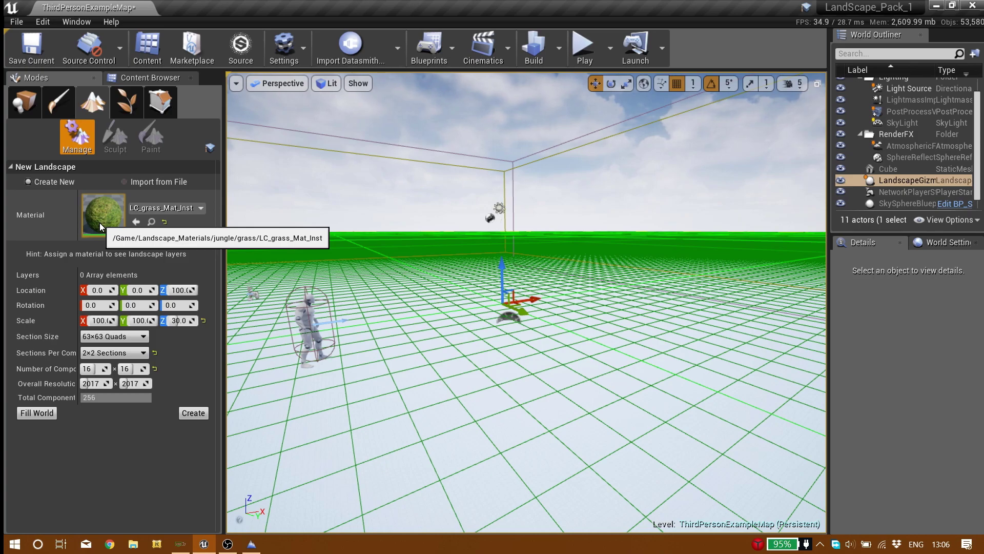
click(144, 181)
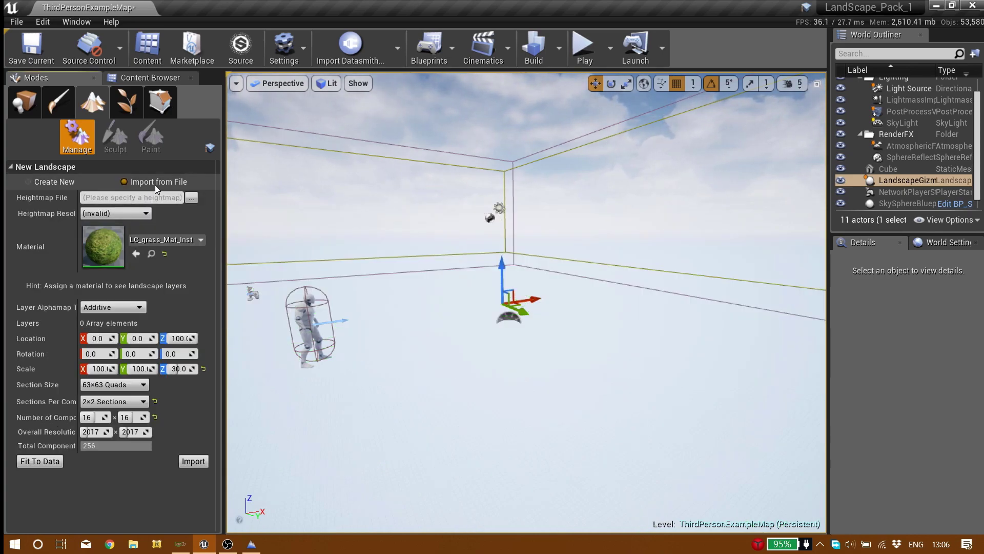
Step: Load test.png from New Folder on the D: drive as the heightmap file for the new landscape
click(191, 199)
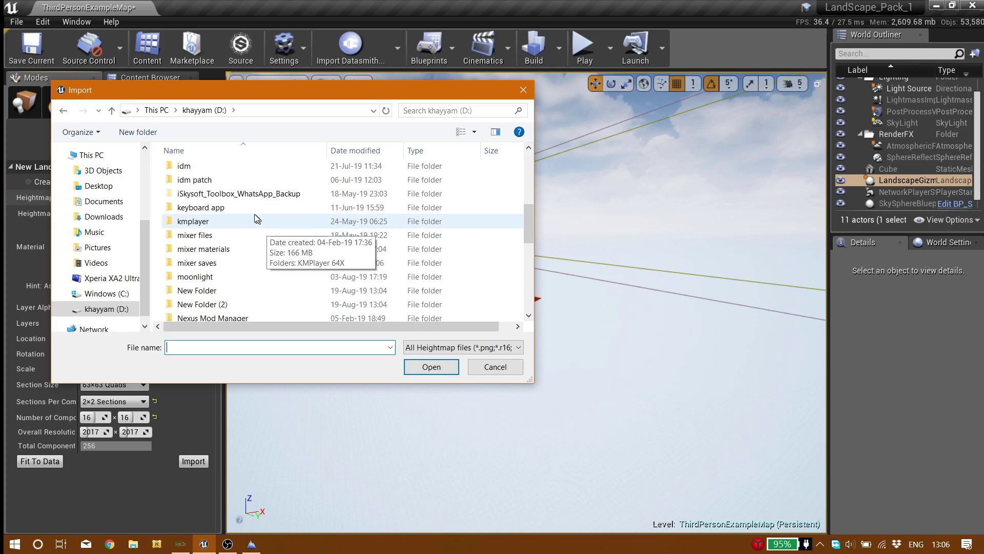
scroll(246, 241, down, 4)
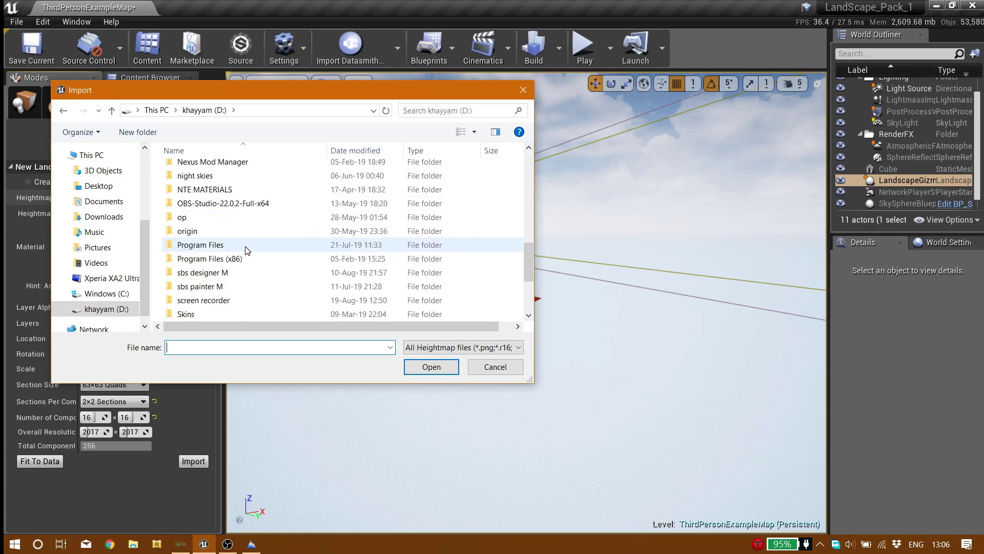
scroll(246, 247, down, 1)
click(235, 266)
key(n)
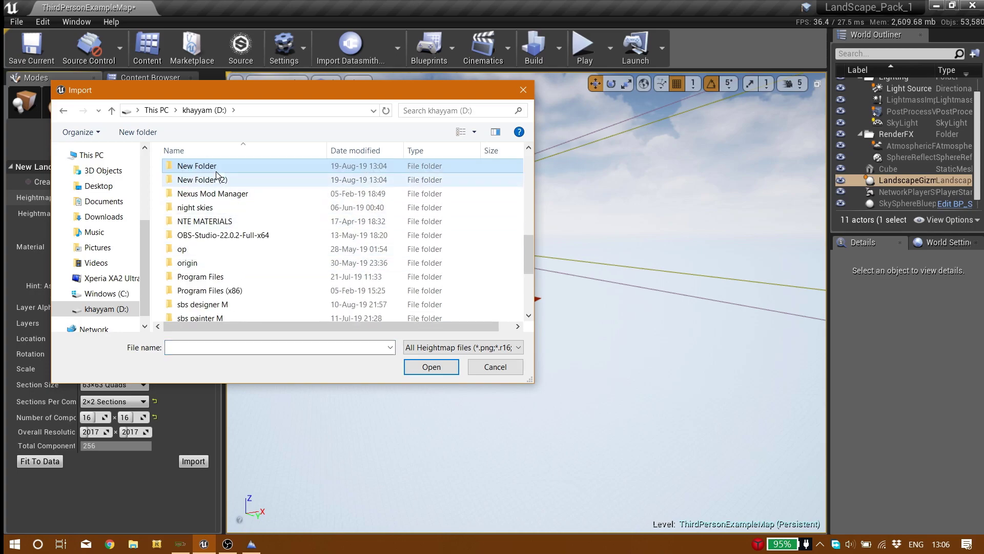
double_click(215, 168)
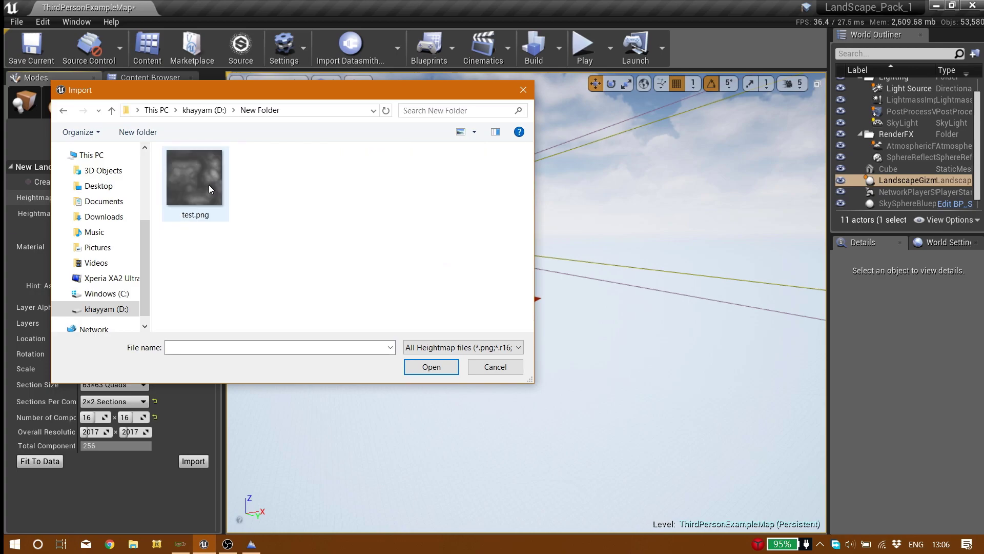
double_click(219, 210)
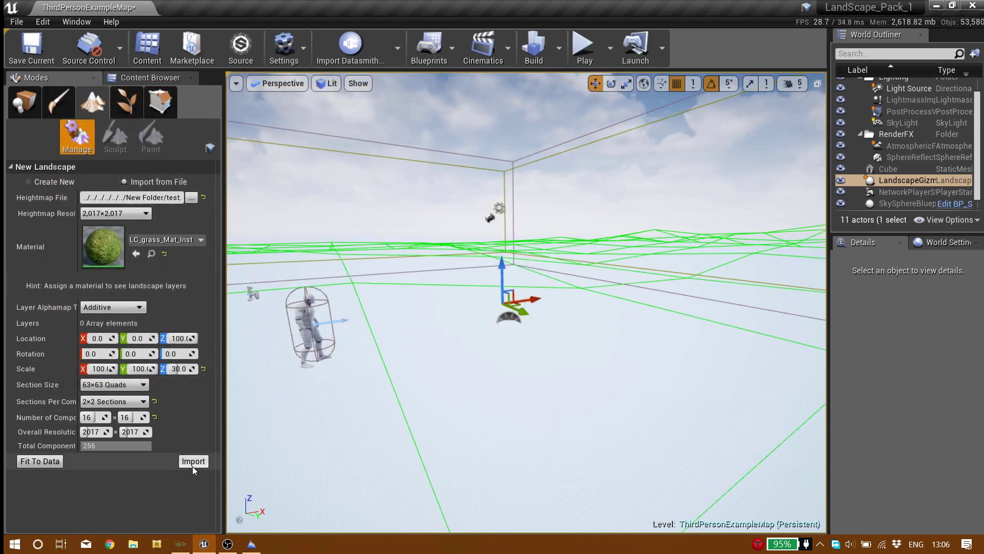
Step: Set the new landscape's Z scale to 35 and import it with the LC_grass_Mat_Inst material
click(203, 369)
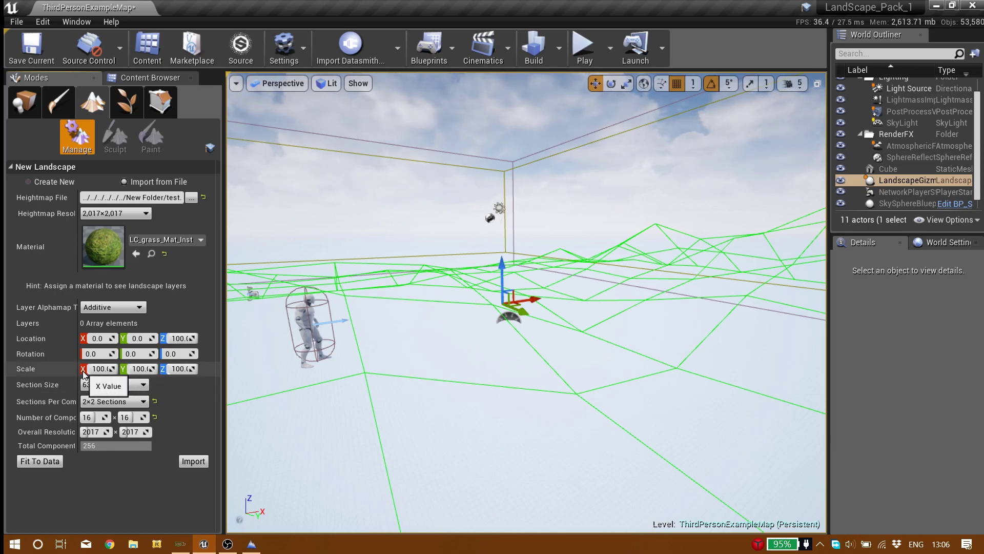
click(178, 369)
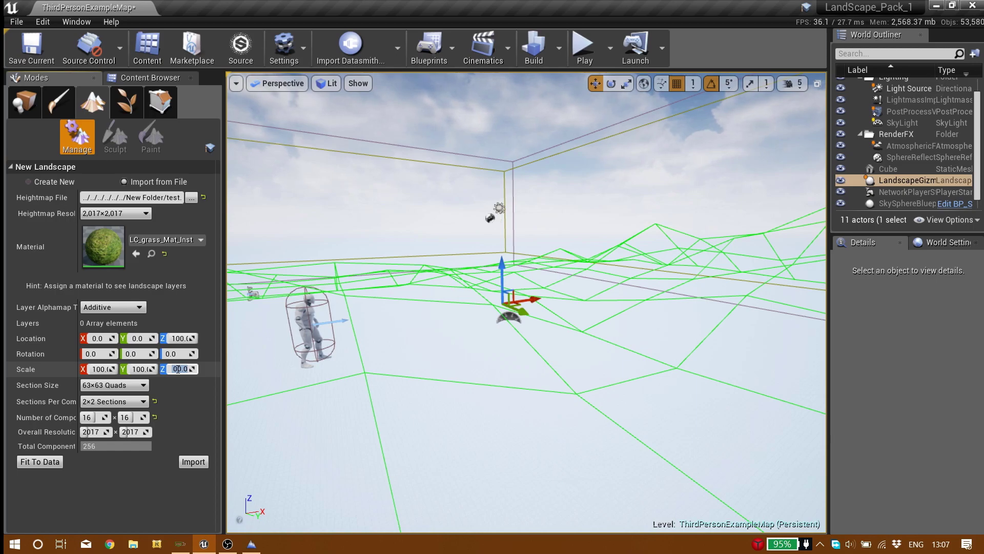
text(35)
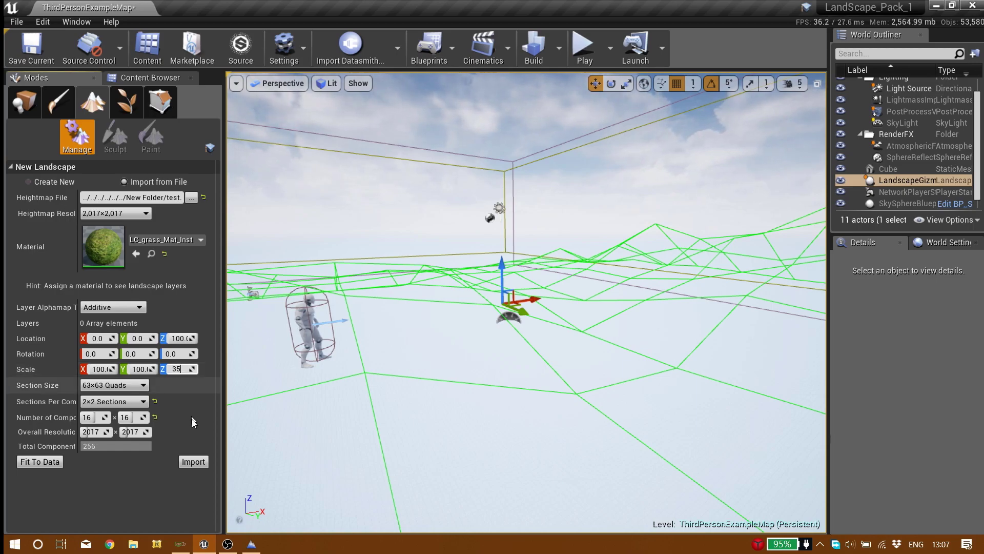
key(Return)
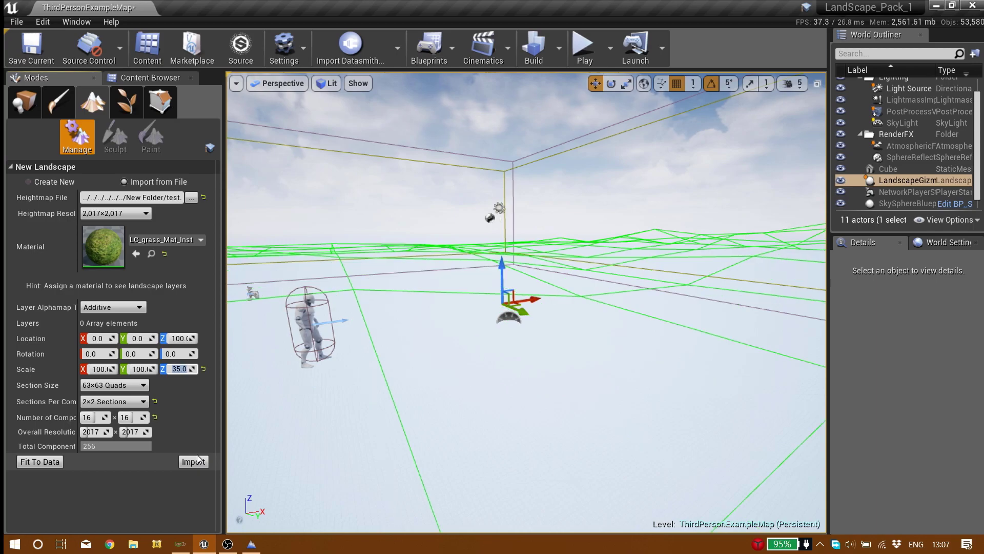
right_drag(407, 404, 307, 461)
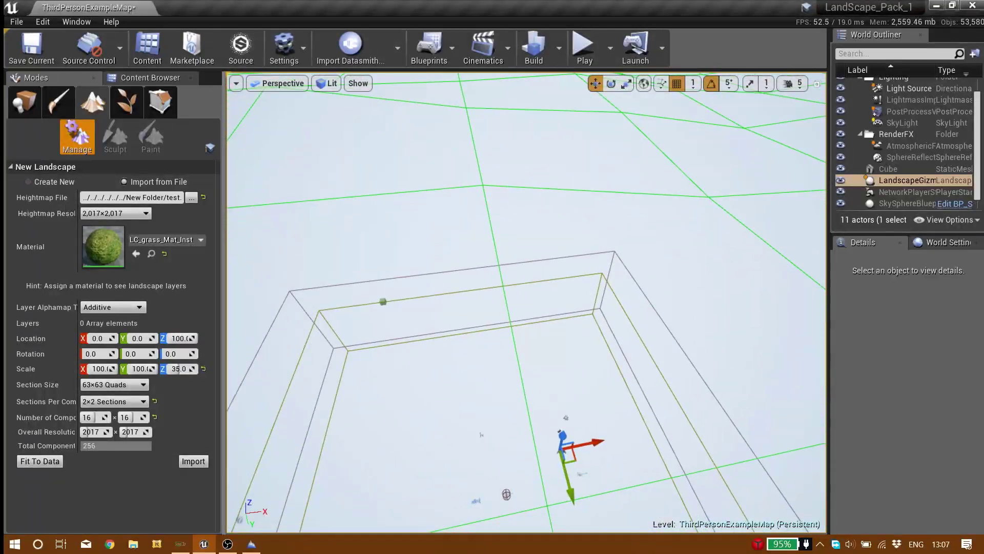
click(190, 462)
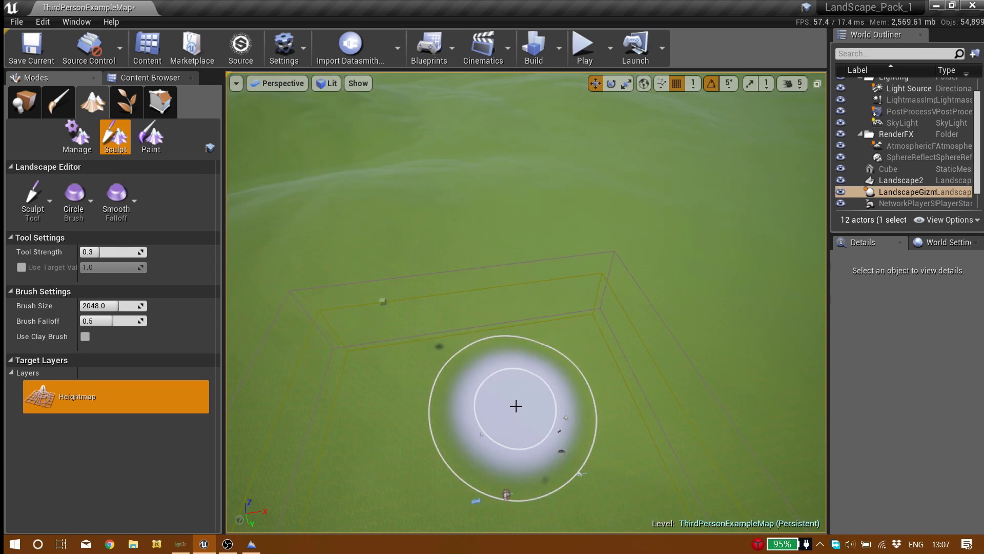
Step: Leave Landscape mode, select the imported landscape and raise it to a Z location of about 2615
right_drag(549, 397, 533, 308)
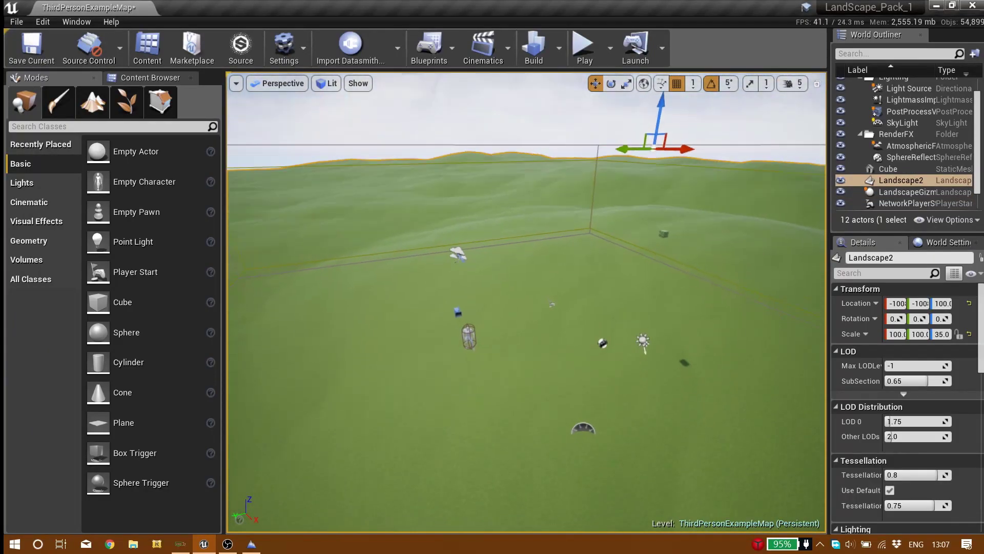
right_drag(526, 302, 477, 369)
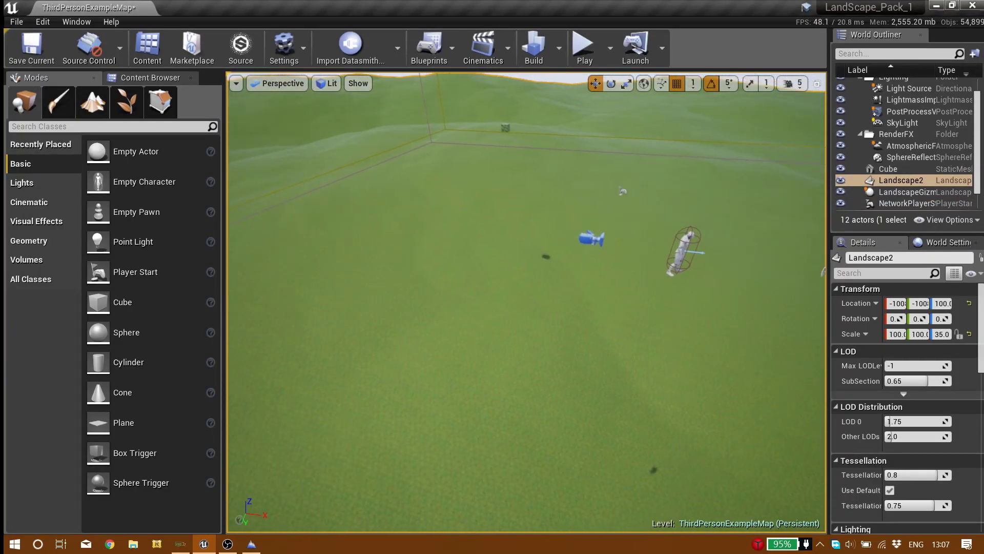
right_drag(456, 405, 364, 292)
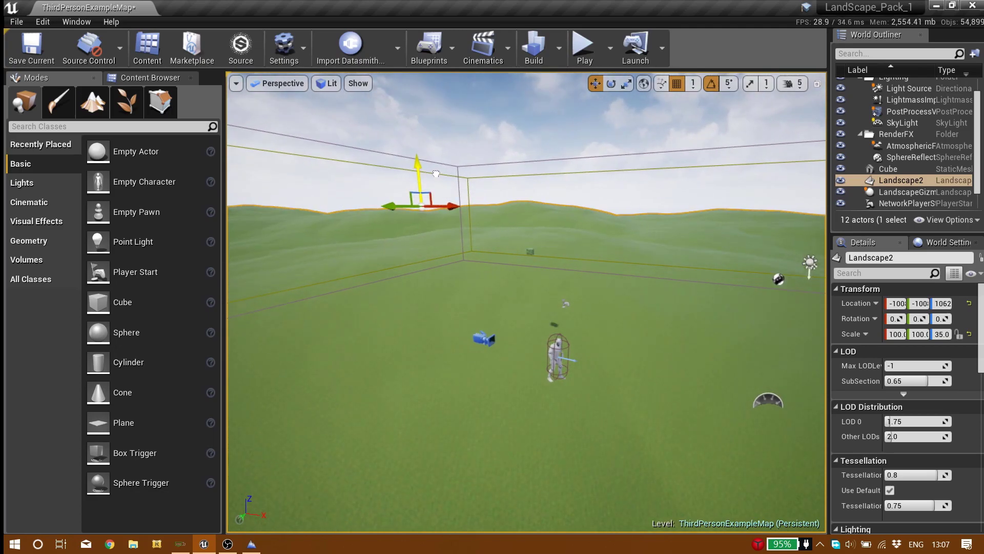
right_drag(427, 170, 603, 129)
right_drag(427, 144, 635, 171)
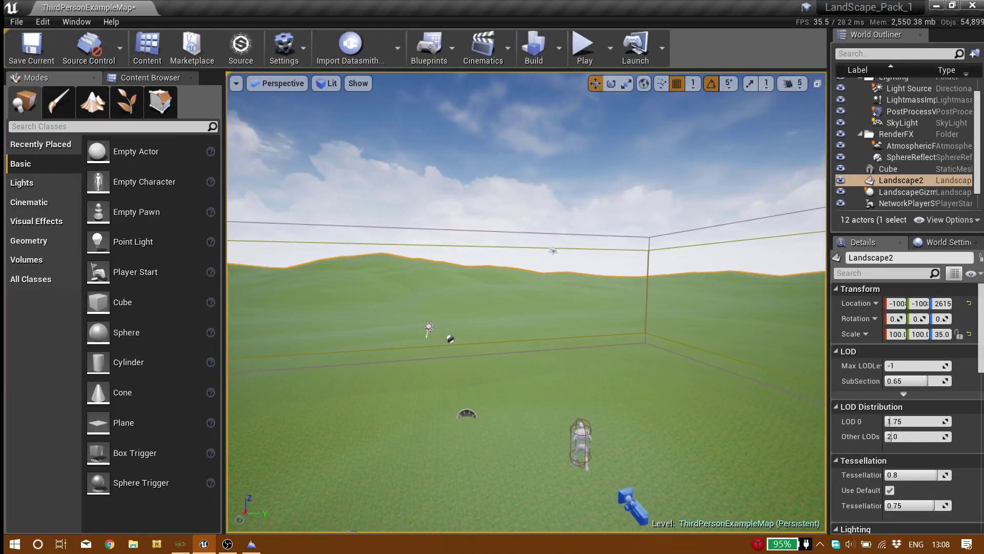
mouse_move(435, 151)
right_down()
mouse_move(433, 161)
mouse_move(402, 150)
mouse_move(430, 159)
right_up()
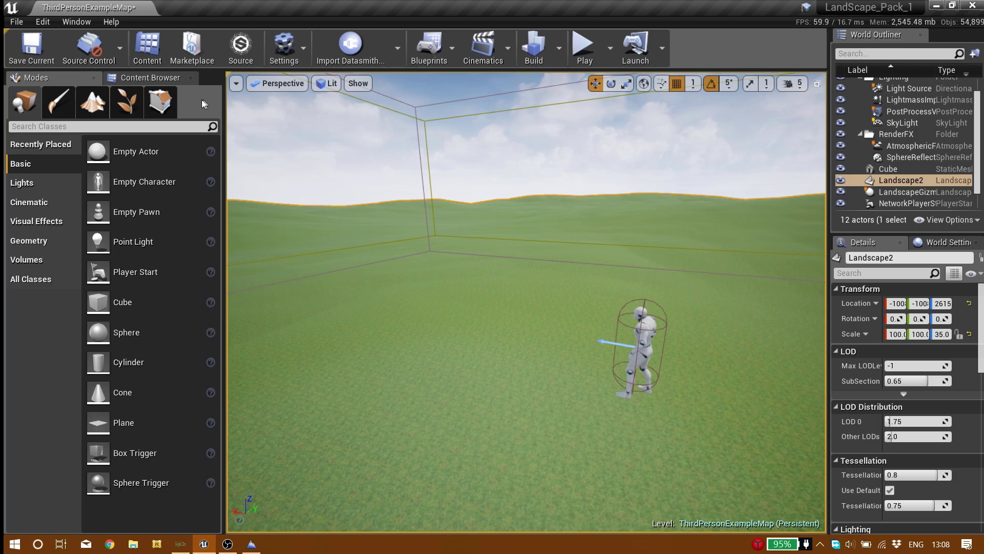
right_drag(322, 145, 400, 187)
mouse_move(310, 169)
right_down()
mouse_move(309, 191)
mouse_move(309, 157)
right_up()
Step: Switch to Foliage mode, then play the level and run the character across the landscape to examine its foliage
click(142, 99)
key(alt+p)
key(w)
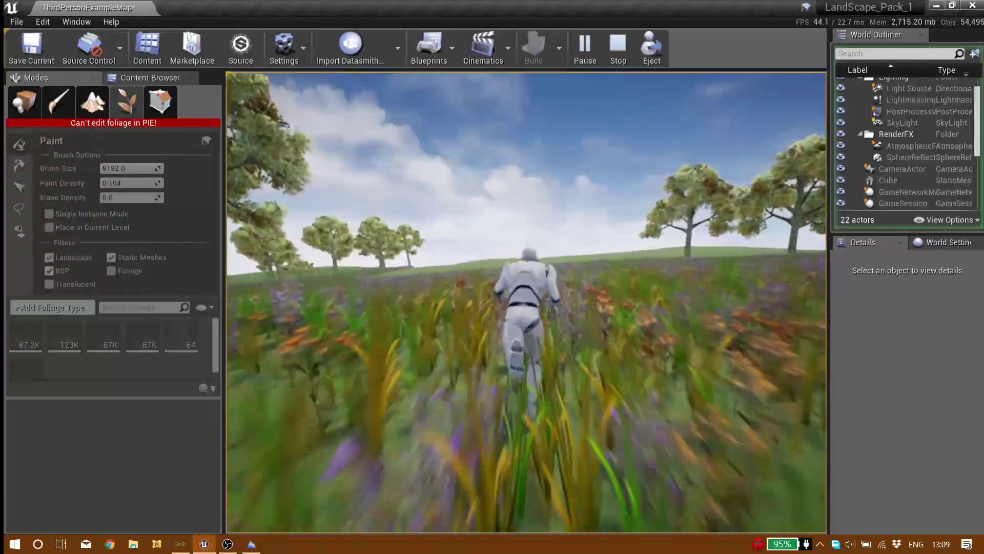
key(d)
key(w)
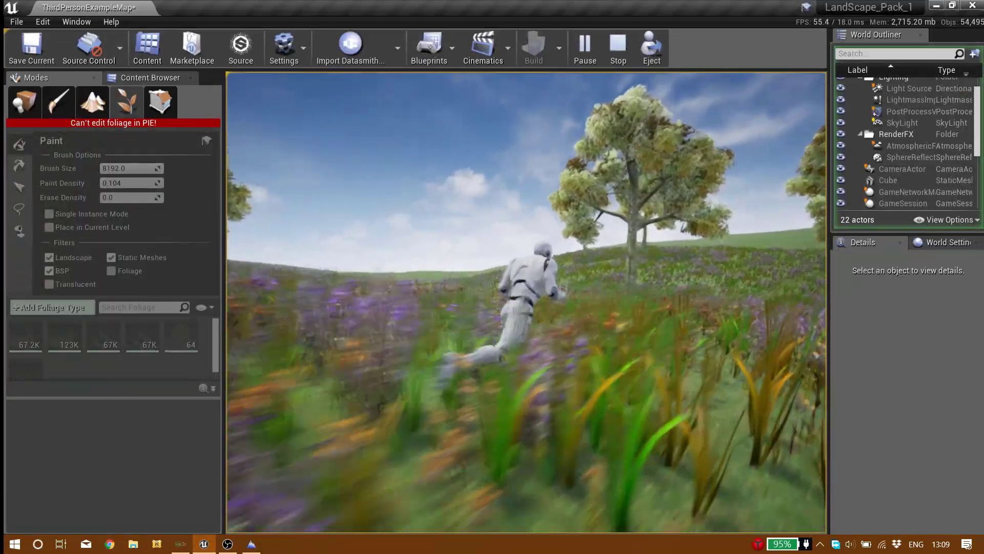
key(w)
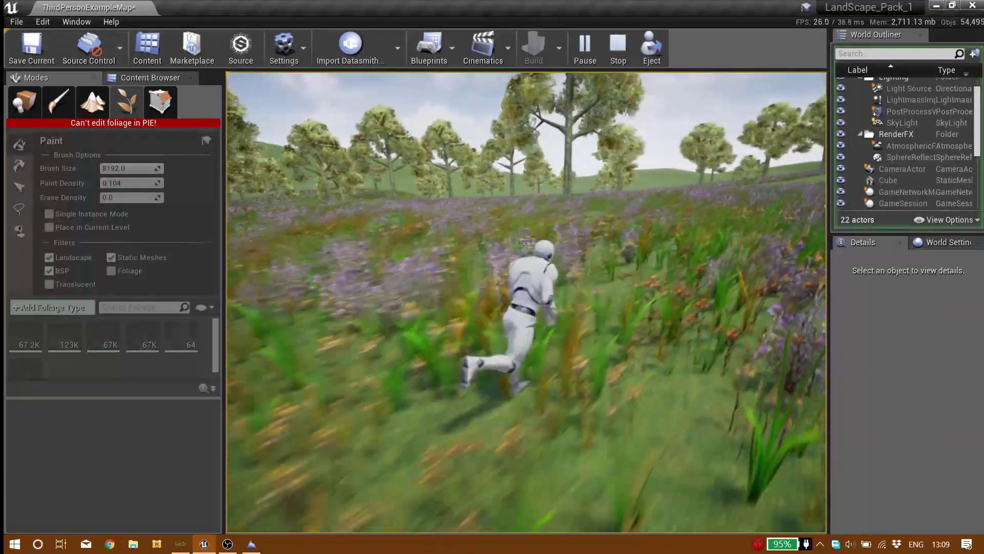